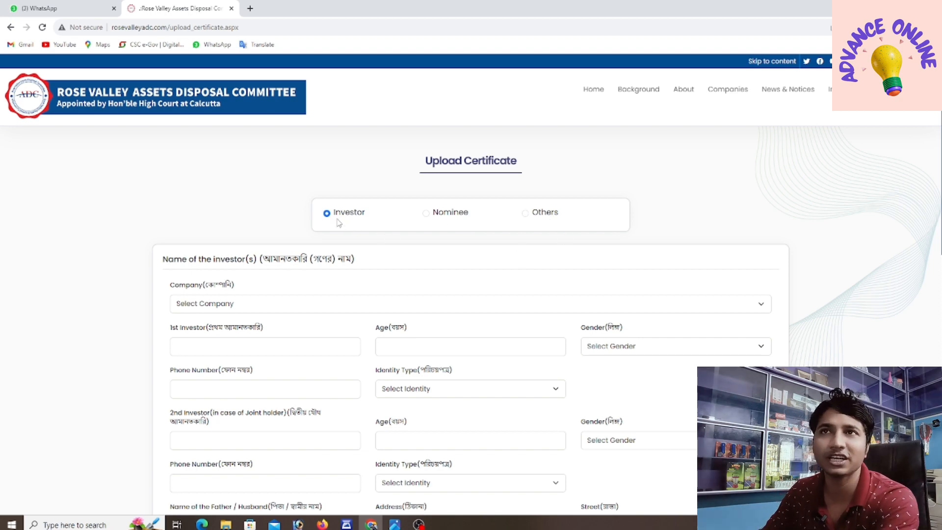
click(426, 214)
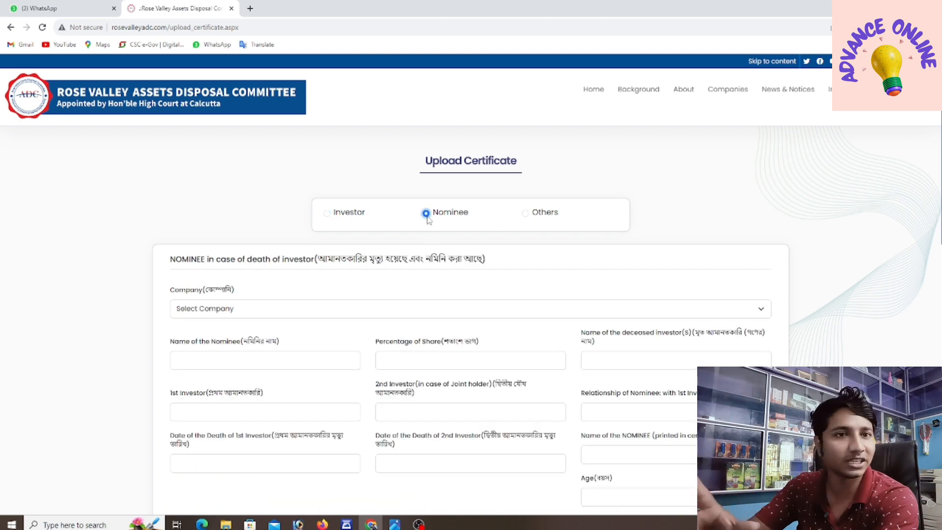
click(526, 214)
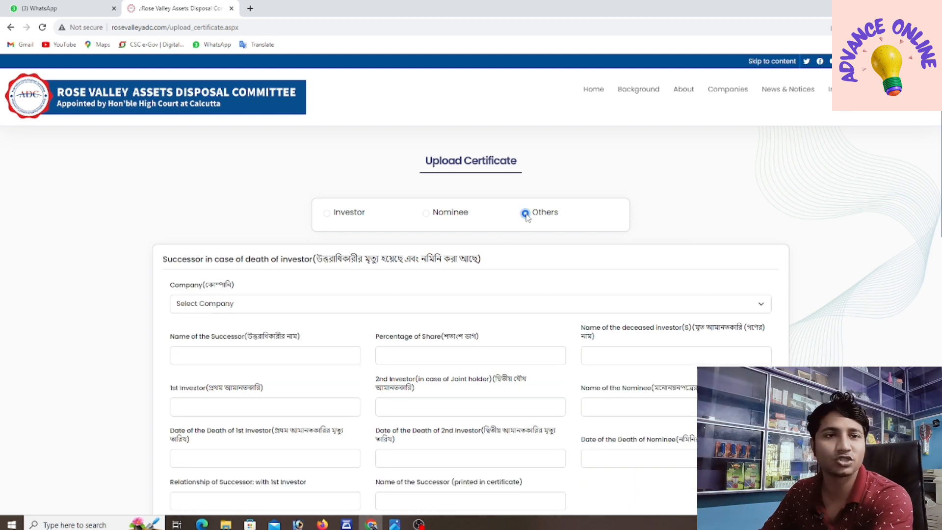
click(327, 214)
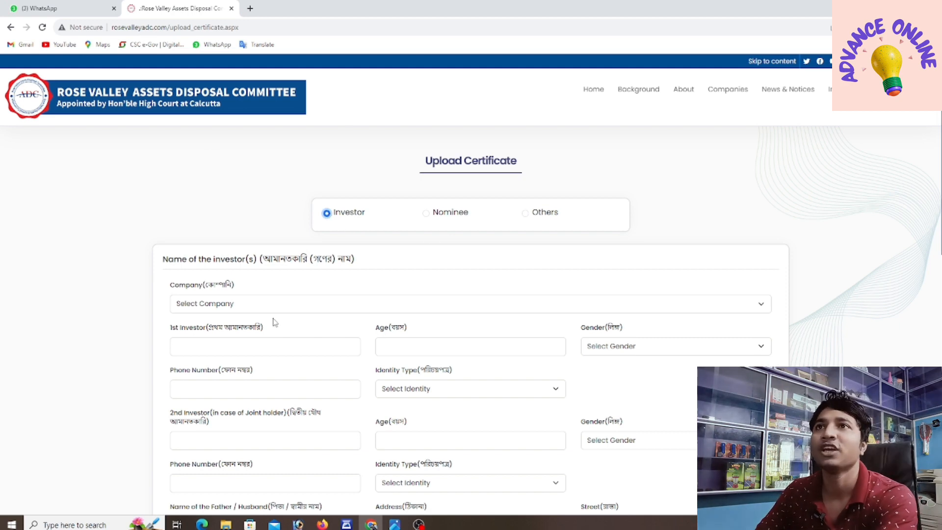
Step: Open the Select Company dropdown to show Rose Valley Industries Ltd., Rose Valley Infotech and other companies
scroll(256, 246, down, 1)
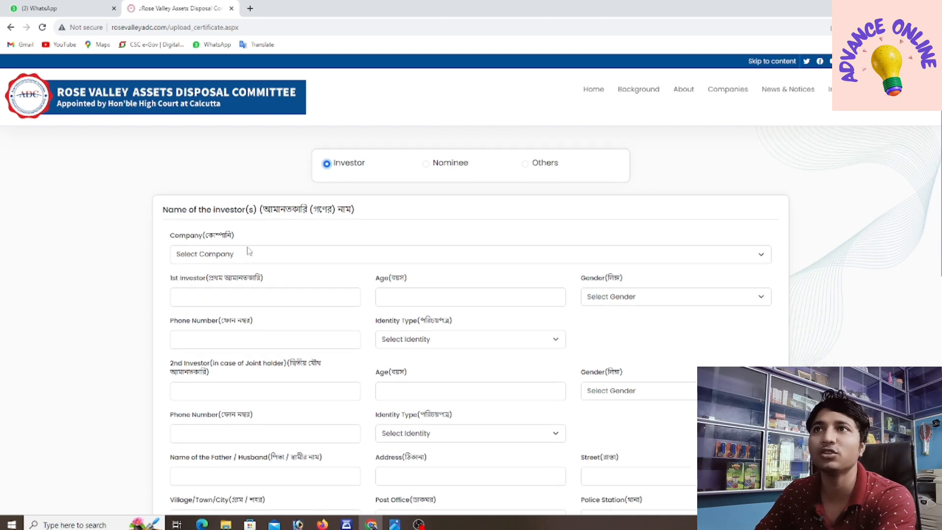
click(212, 255)
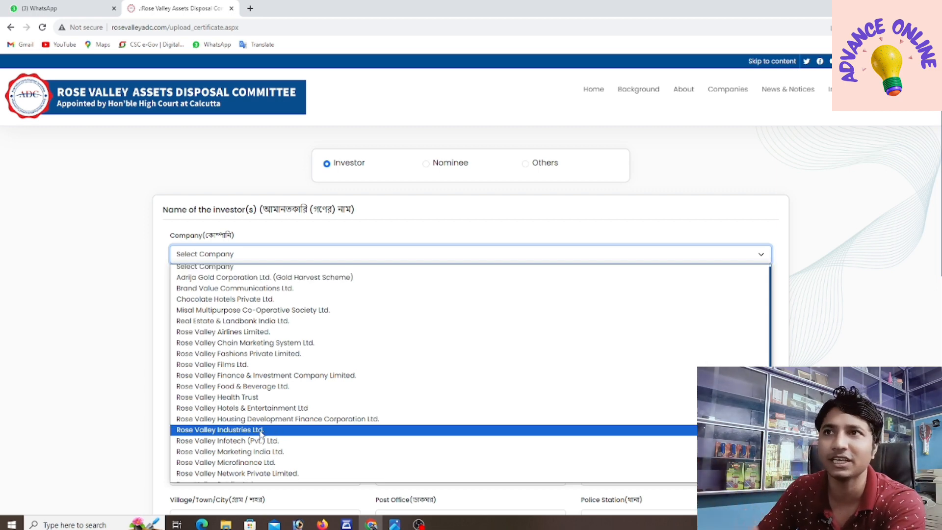
scroll(262, 437, down, 3)
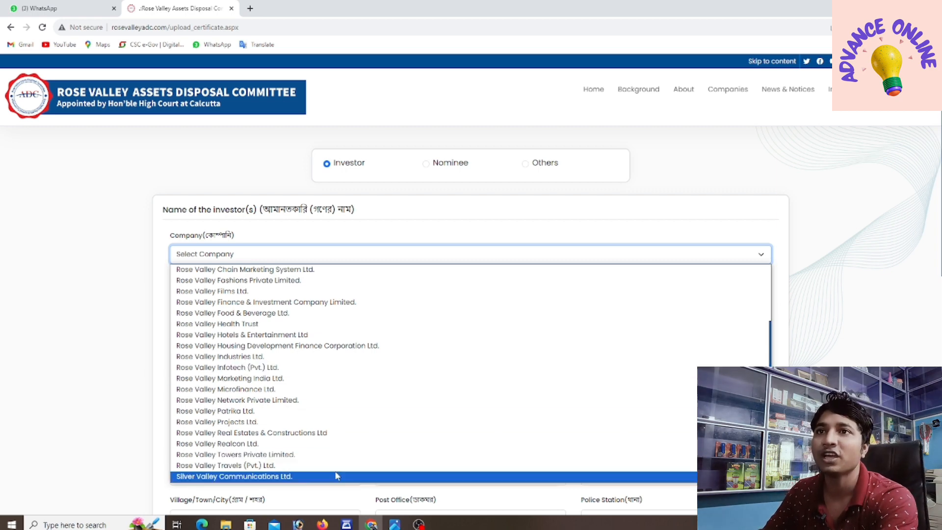
click(395, 524)
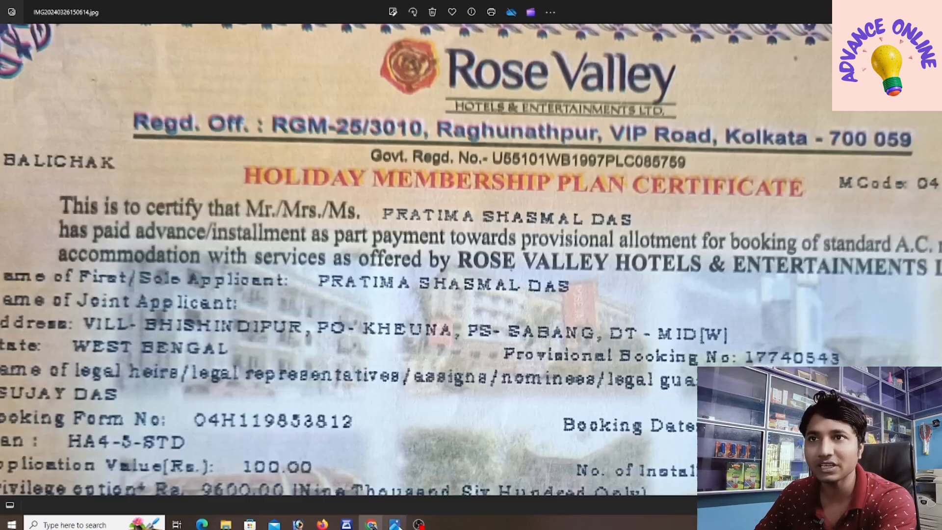
scroll(402, 241, down, 3)
scroll(473, 208, up, 4)
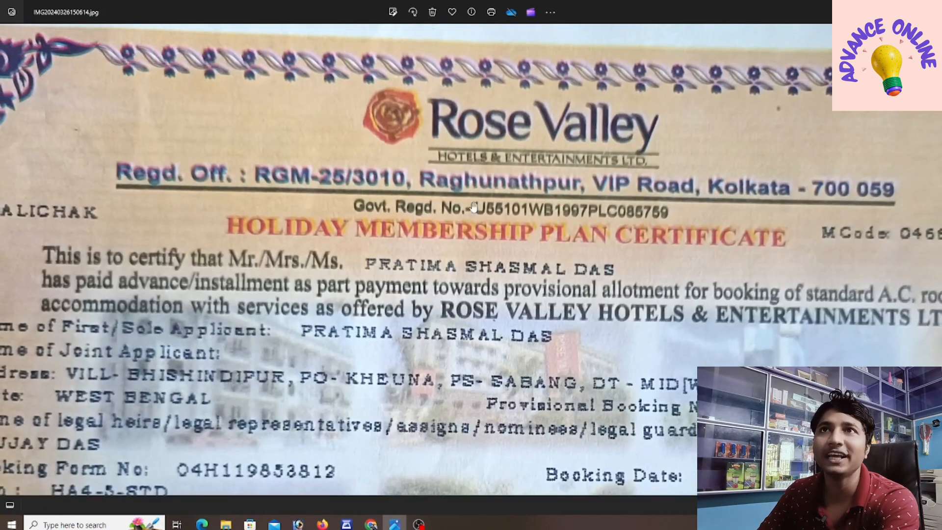
drag(473, 207, 457, 258)
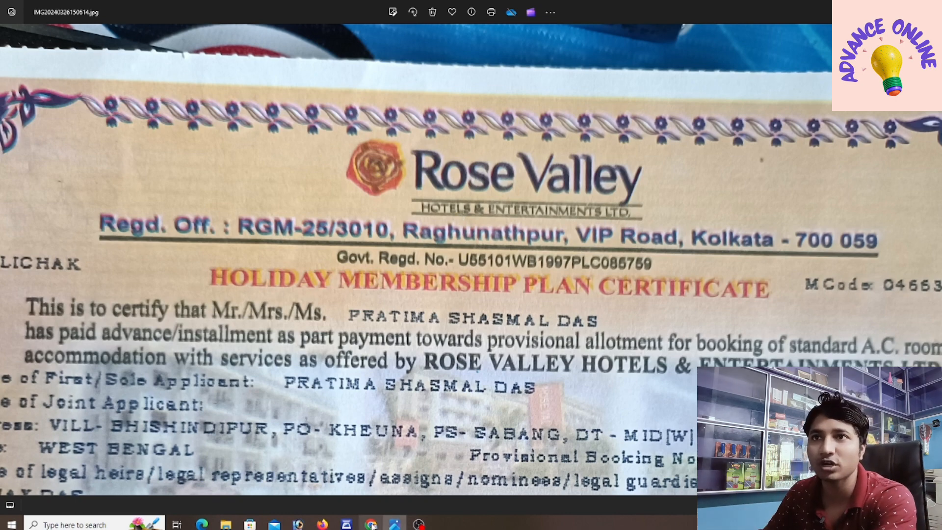
click(371, 525)
click(227, 254)
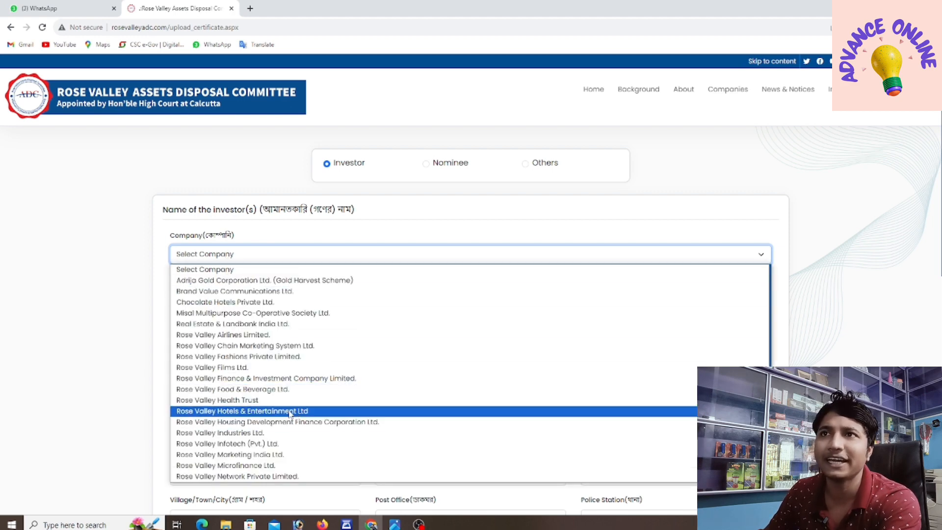
Step: Choose Rose Valley Hotels & Entertainment Ltd as the company and enter 'demo' as 1st investor's name
click(248, 412)
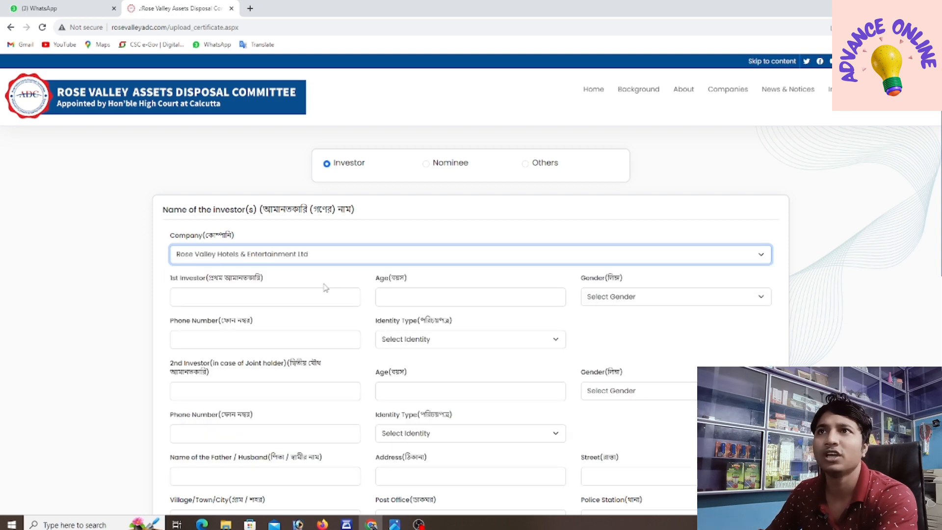
scroll(199, 275, down, 1)
click(206, 249)
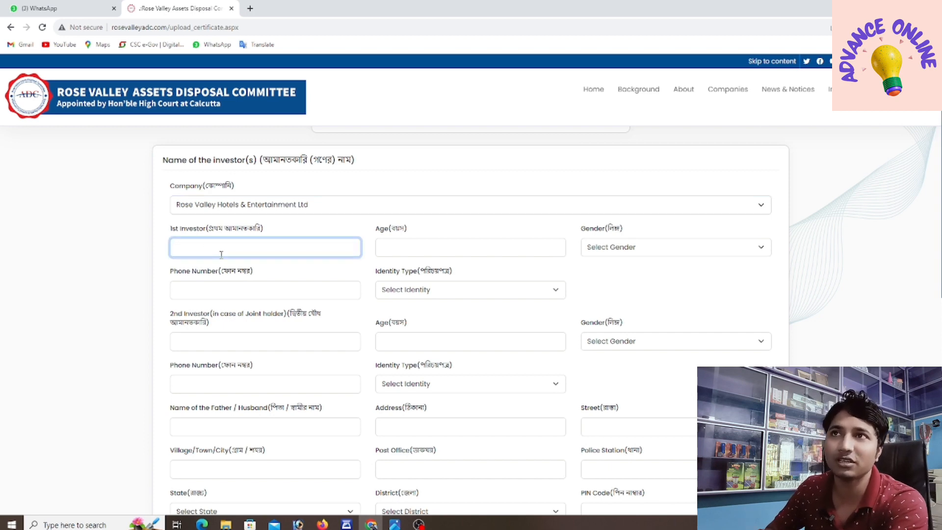
click(395, 525)
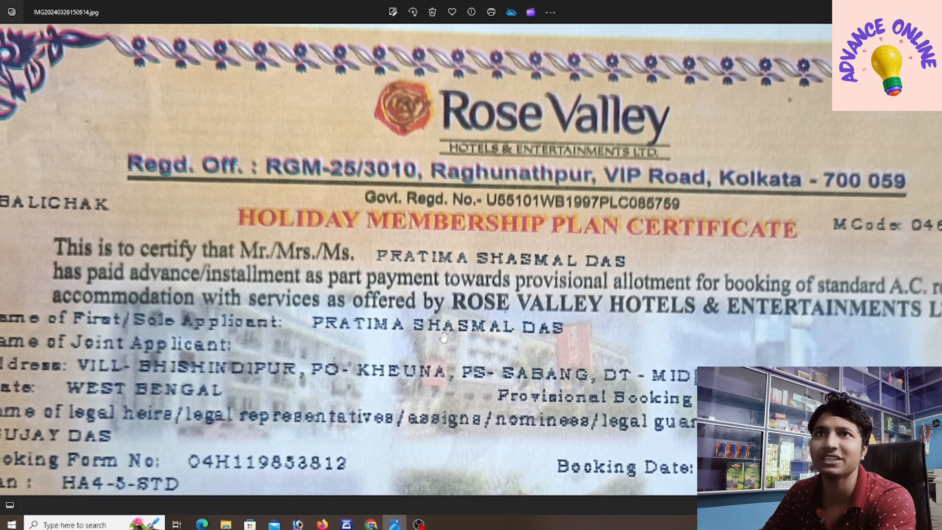
click(372, 525)
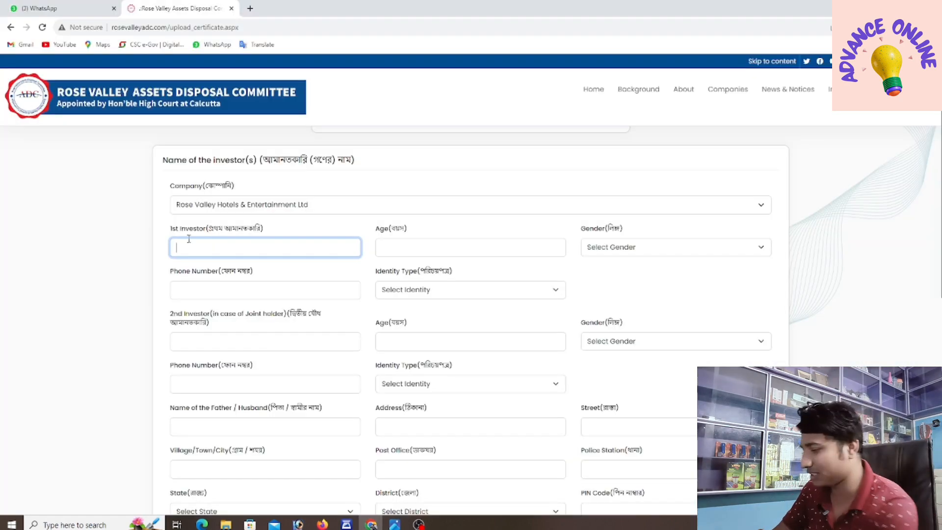
text(demo)
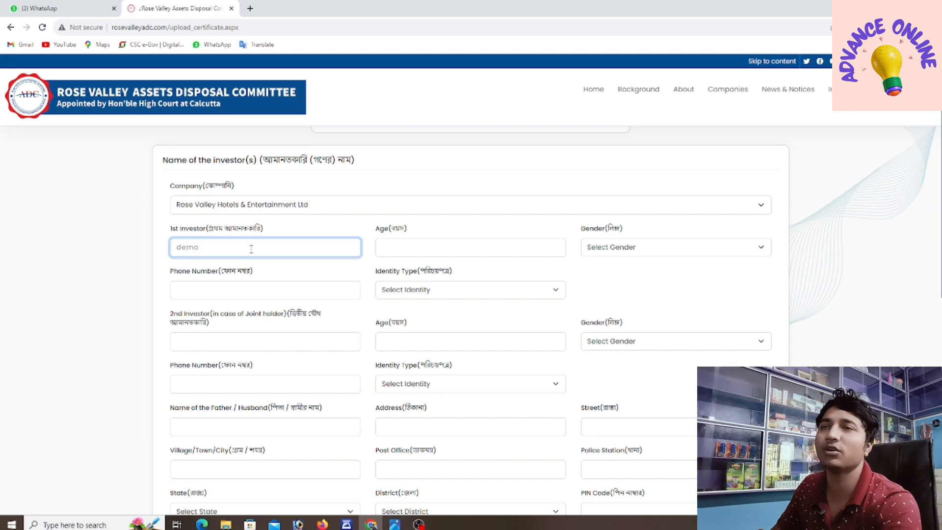
click(401, 250)
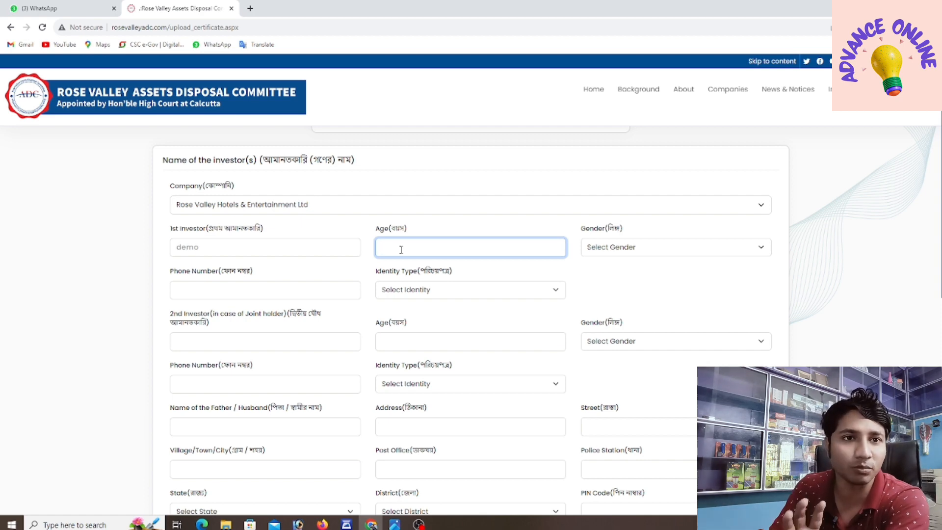
click(597, 253)
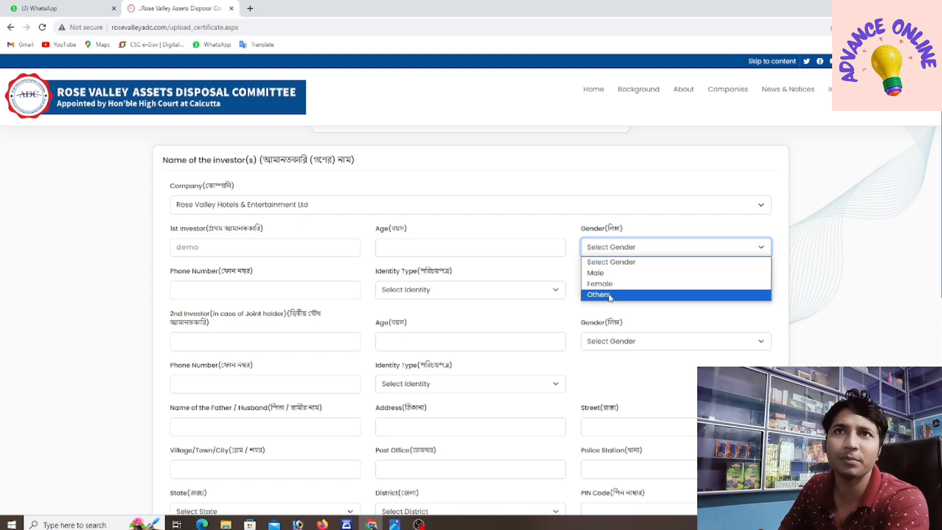
Step: Set the 1st investor's gender to Male and enter their phone number
click(598, 274)
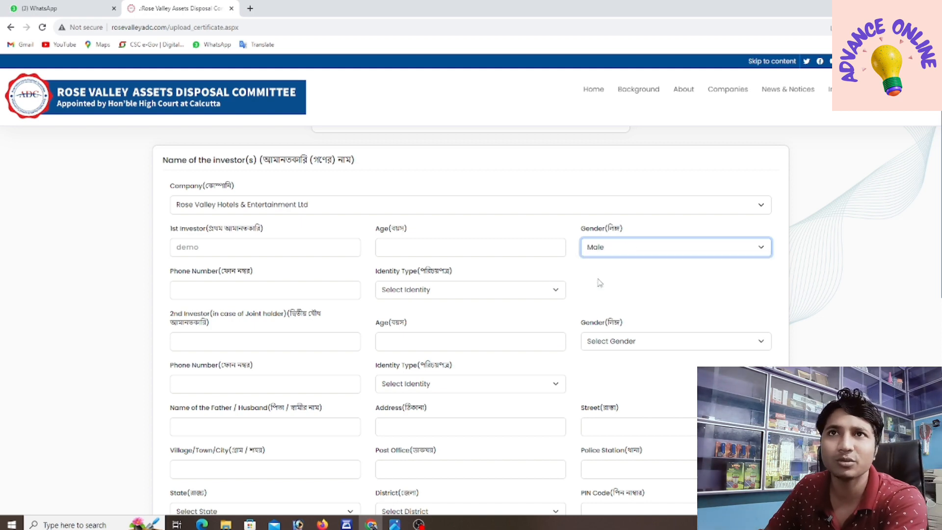
click(220, 289)
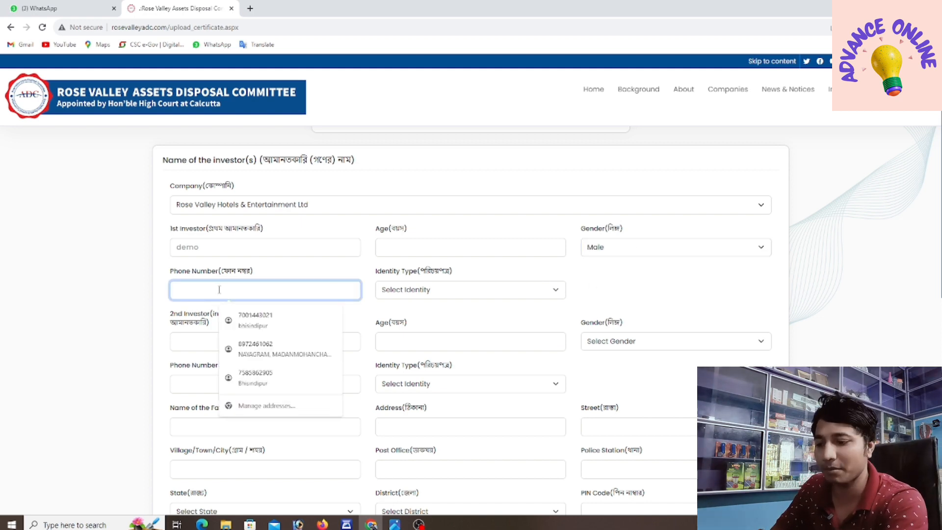
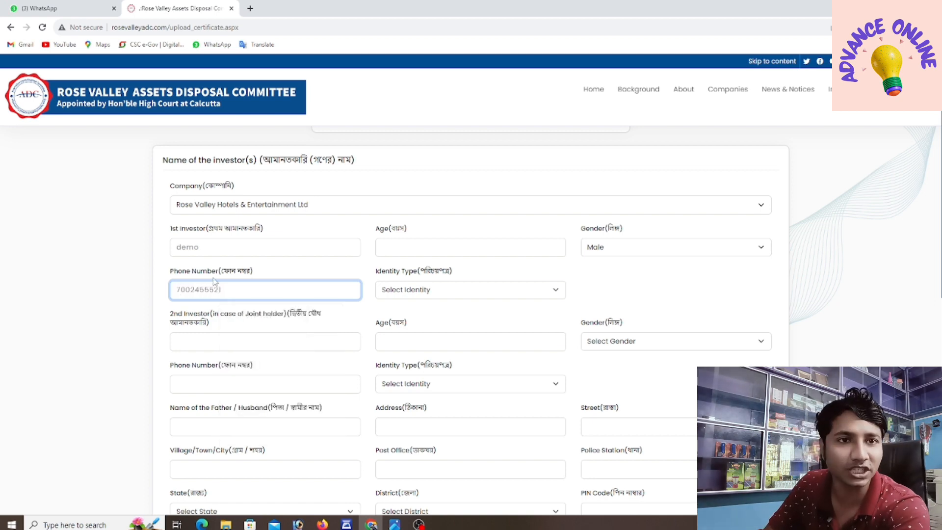
Step: Set the identity type to Aadhar Card and enter the card number, trimming the extra final digit
click(382, 294)
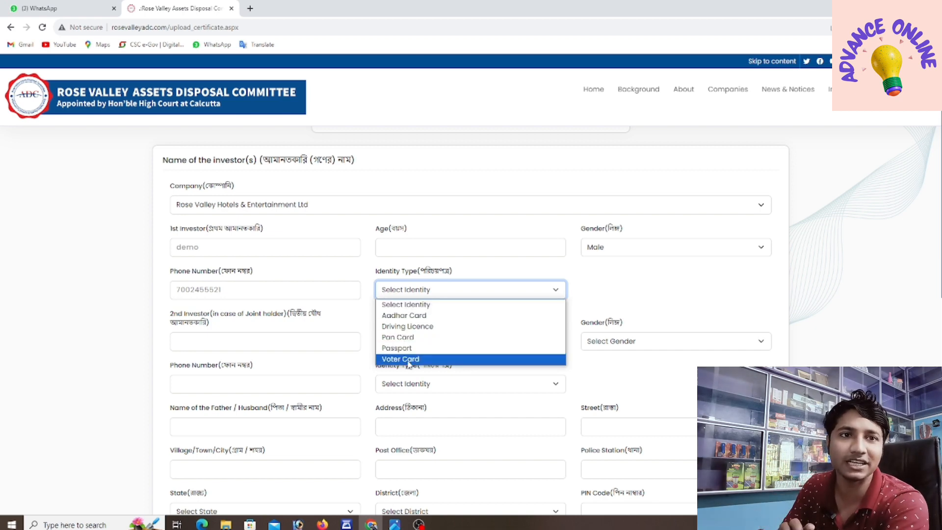
click(398, 315)
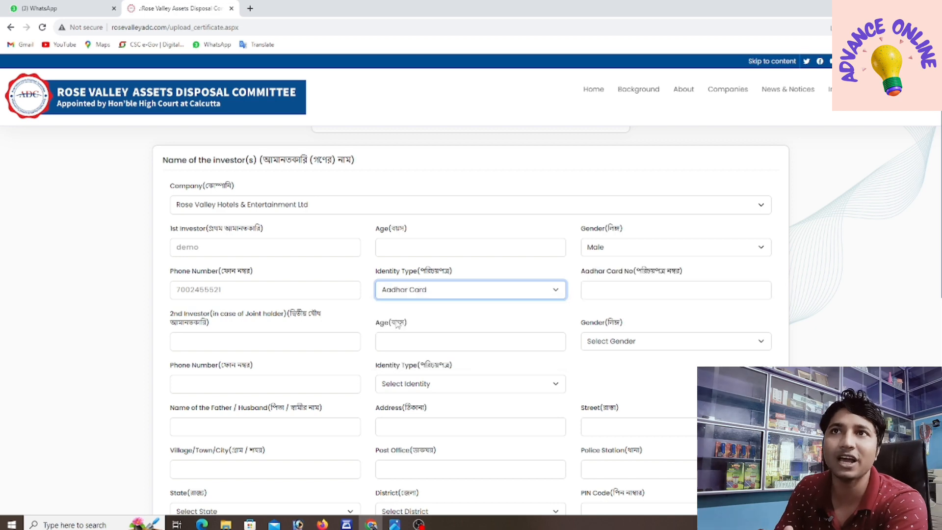
click(560, 290)
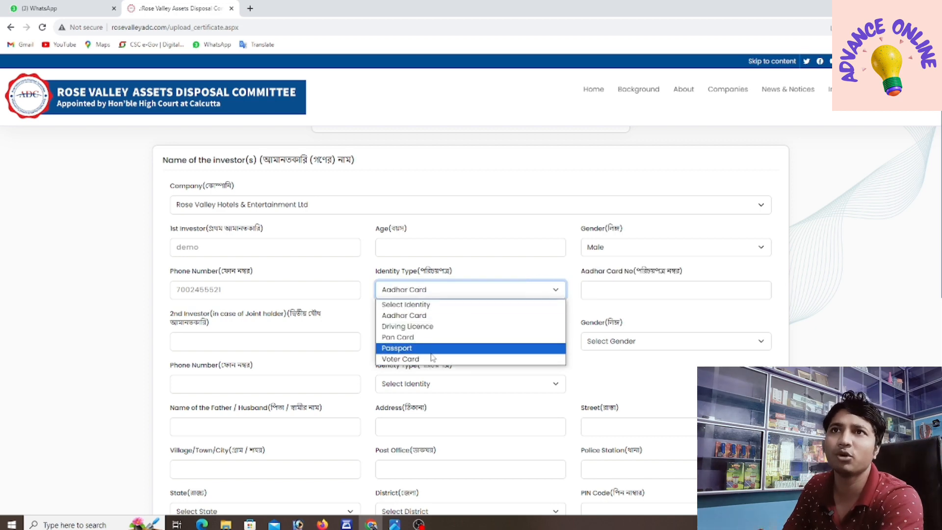
click(522, 339)
click(600, 298)
click(497, 287)
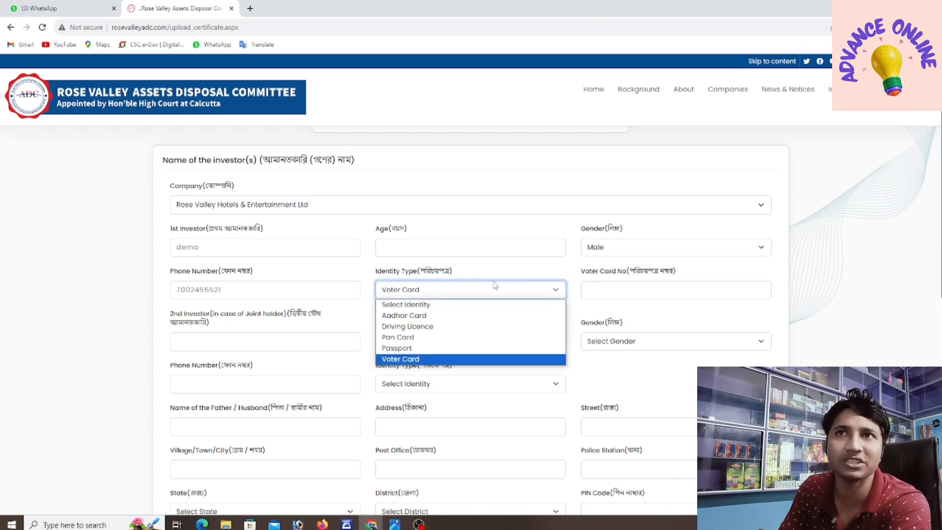
click(410, 314)
click(606, 295)
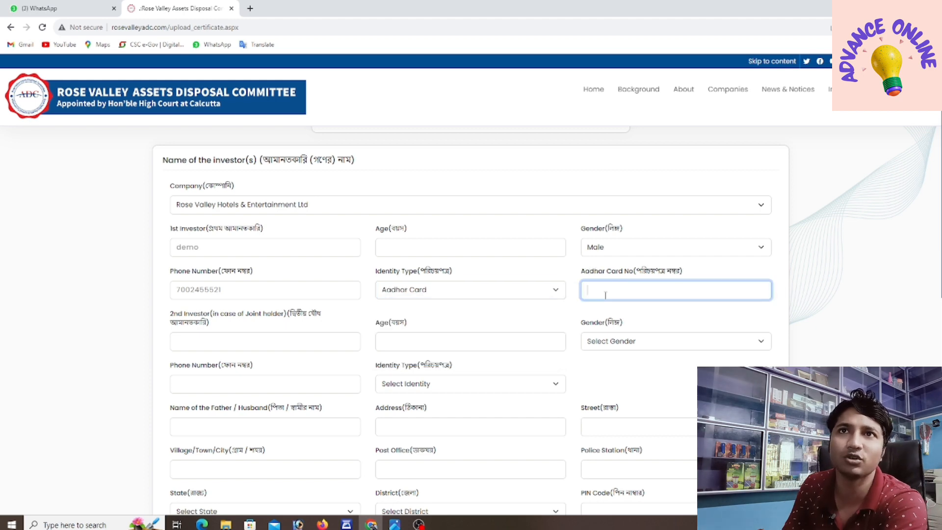
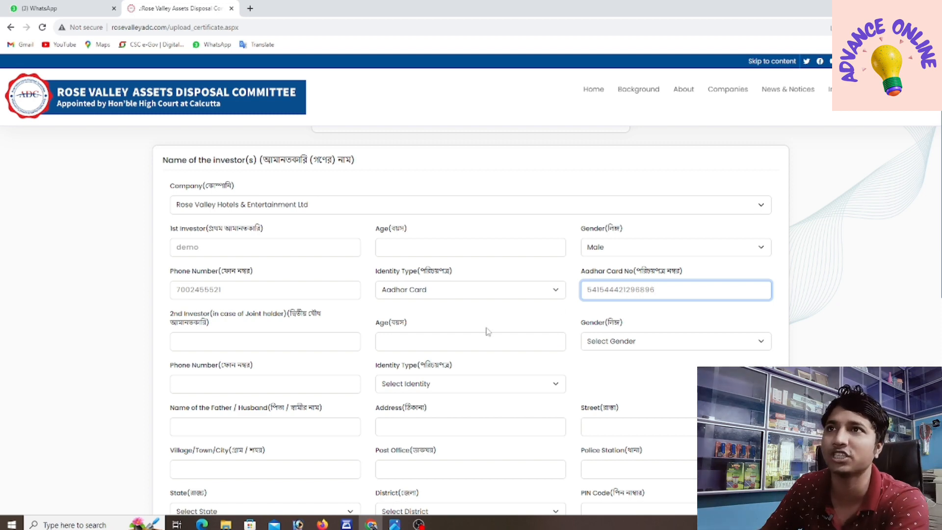
scroll(138, 265, down, 1)
Step: Move through the 2nd investor name, village and father's name fields of the form
scroll(138, 265, down, 1)
click(196, 285)
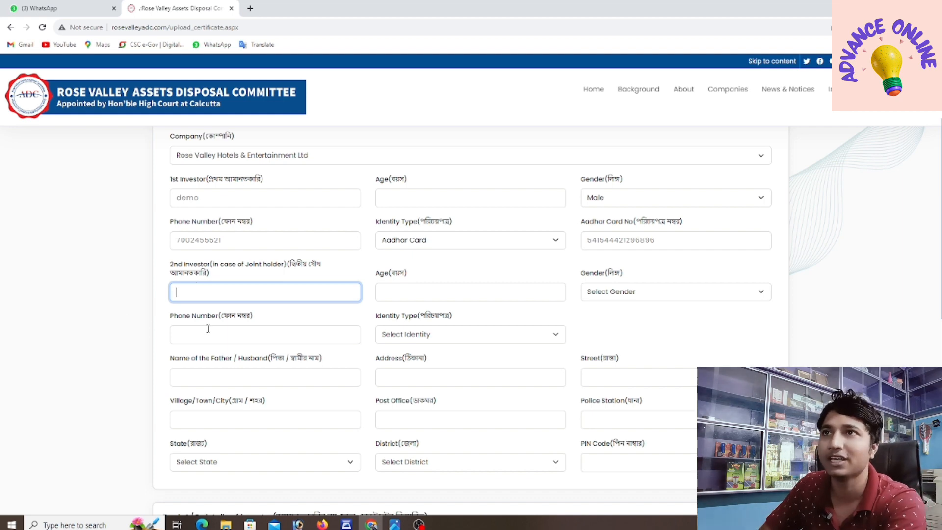
scroll(208, 328, down, 1)
scroll(208, 327, down, 1)
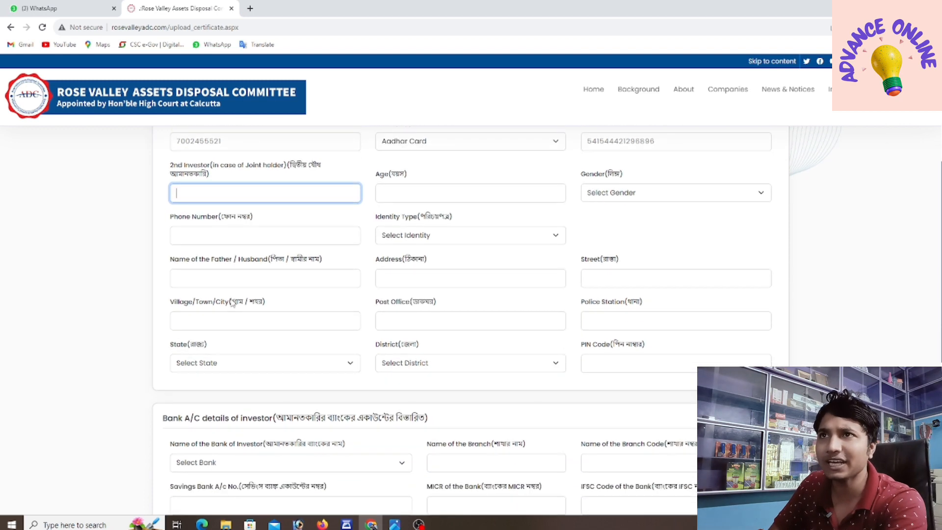
click(208, 322)
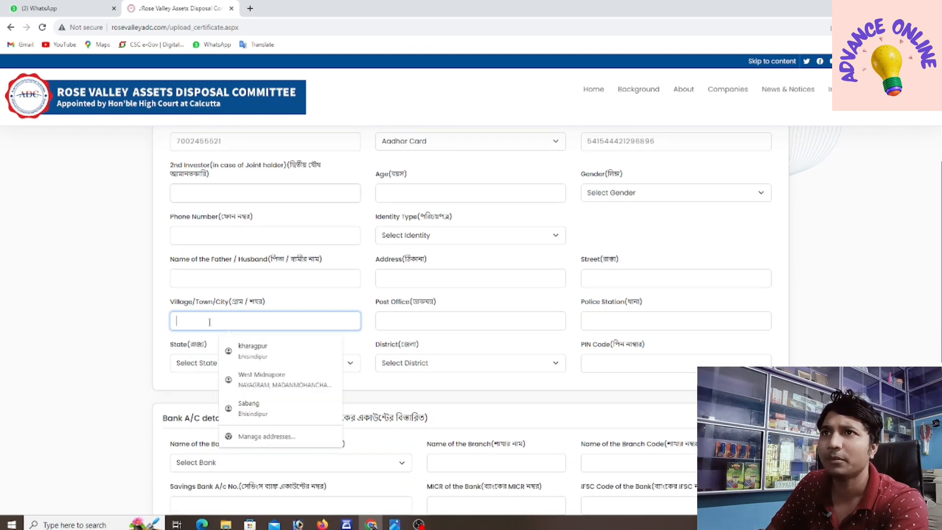
click(217, 276)
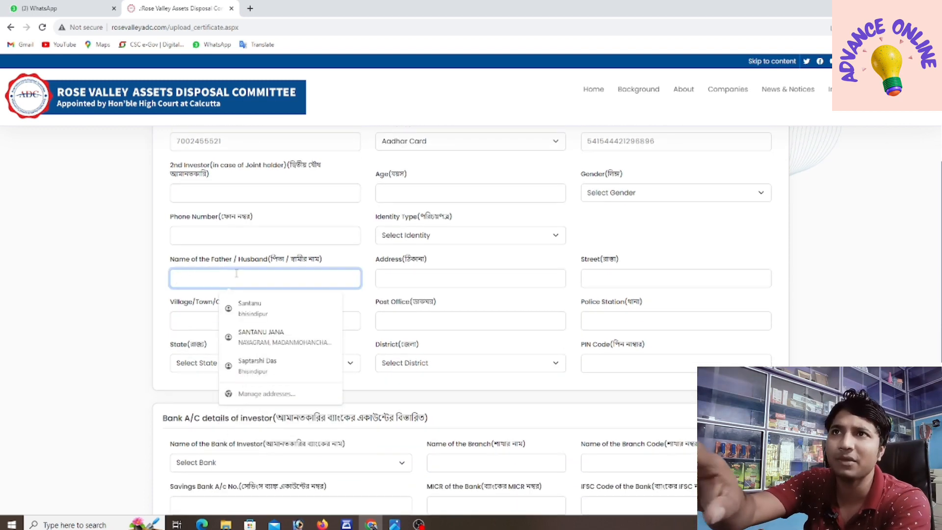
scroll(237, 275, up, 1)
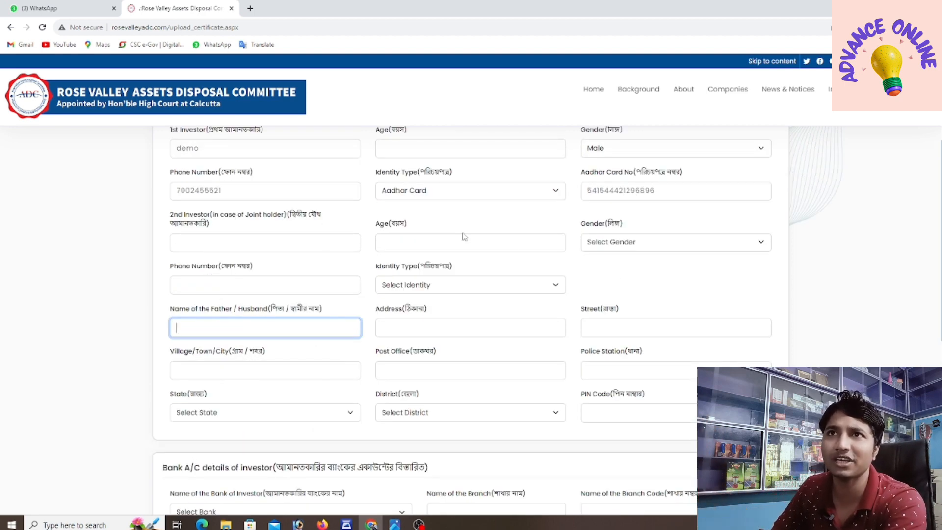
scroll(232, 290, down, 1)
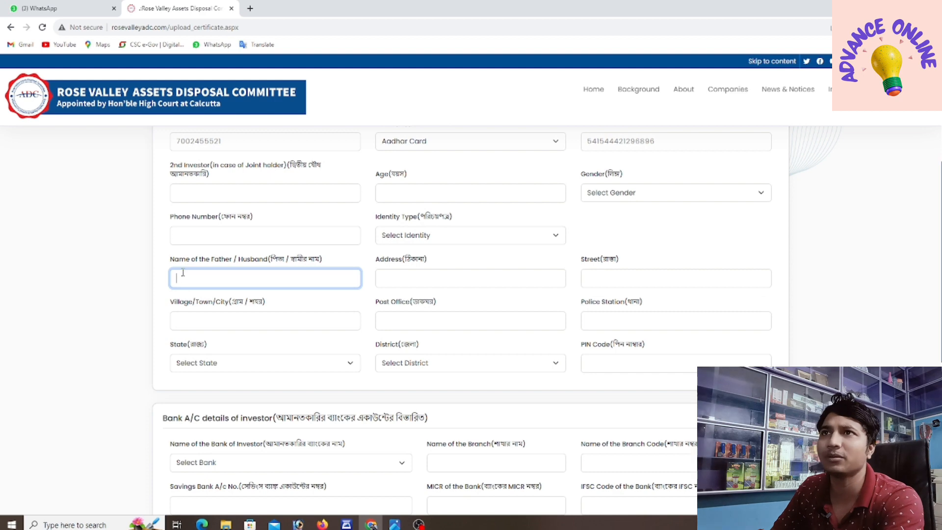
Step: Step through the father's name, address, street, village, post office and police station fields
click(231, 280)
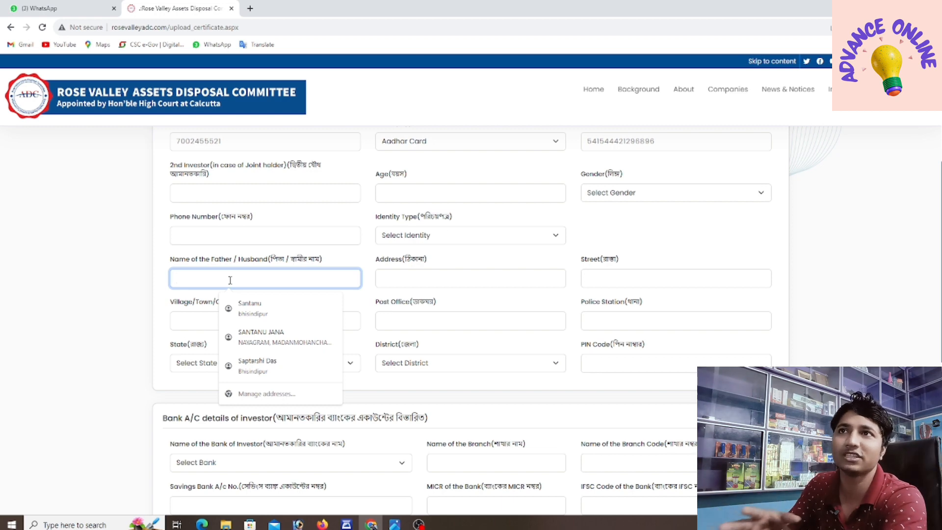
click(422, 280)
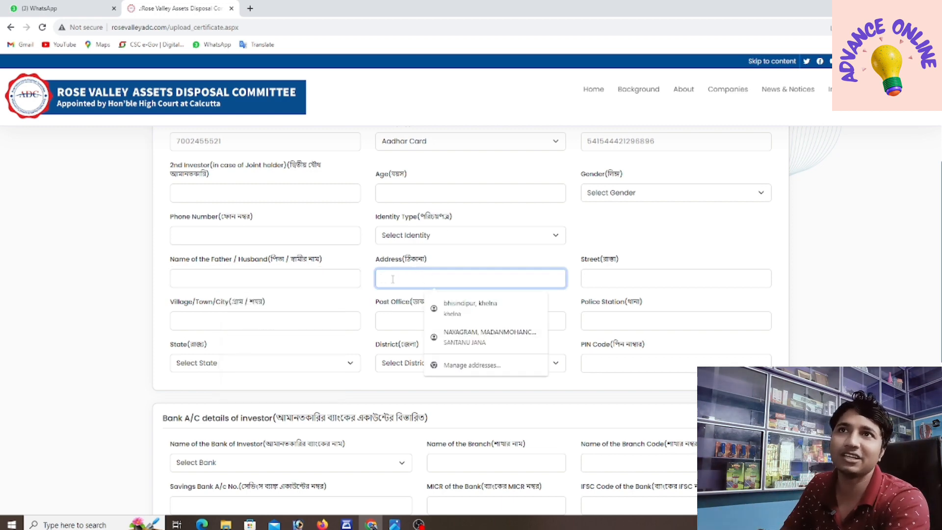
click(617, 280)
click(197, 314)
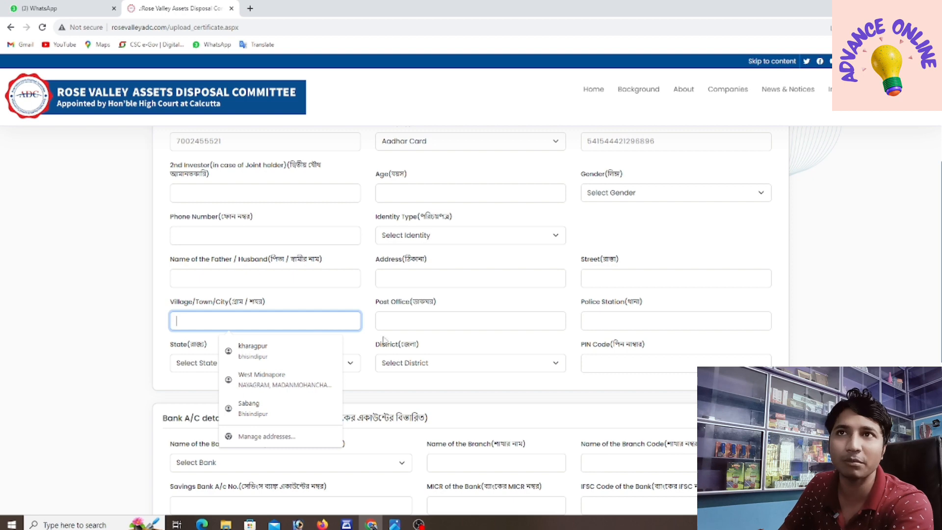
click(408, 318)
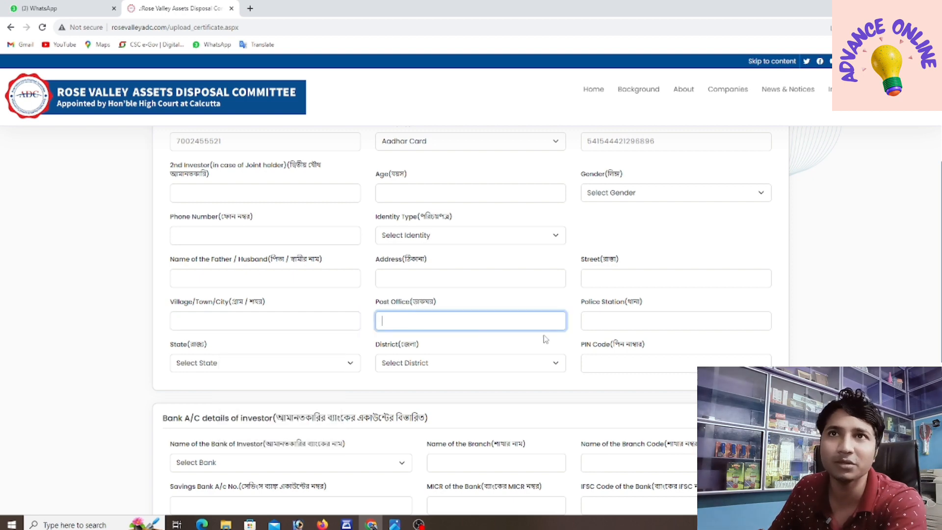
click(594, 323)
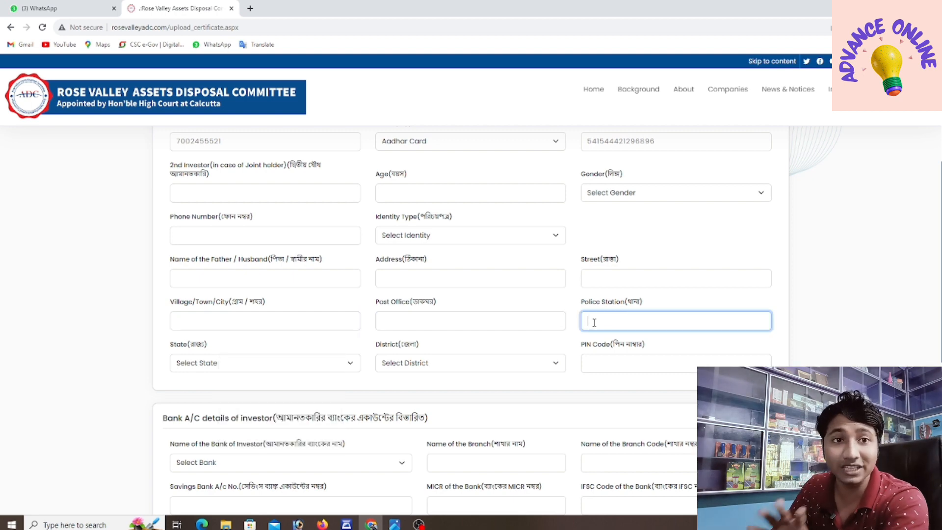
Step: Set the state to West Bengal and the district to Paschim Medinipur, then go to PIN code
click(227, 365)
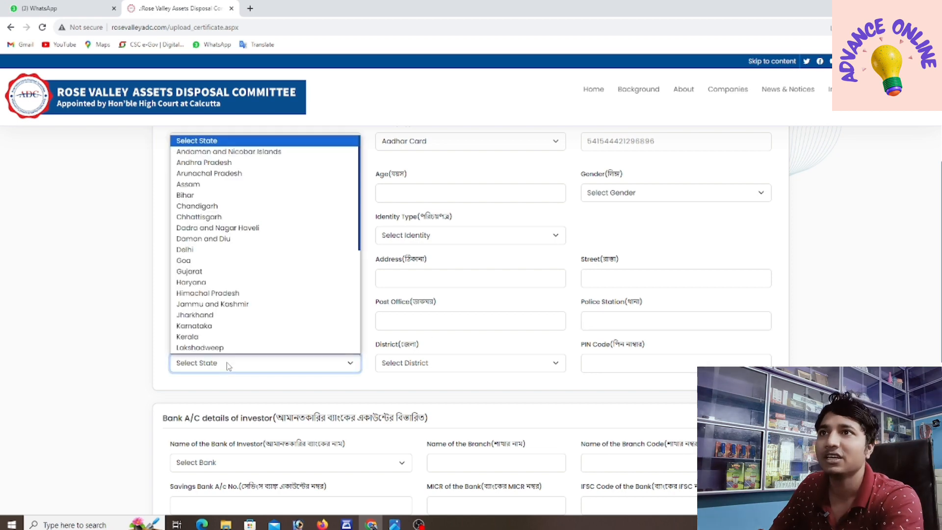
scroll(227, 361, down, 5)
click(216, 357)
key(w)
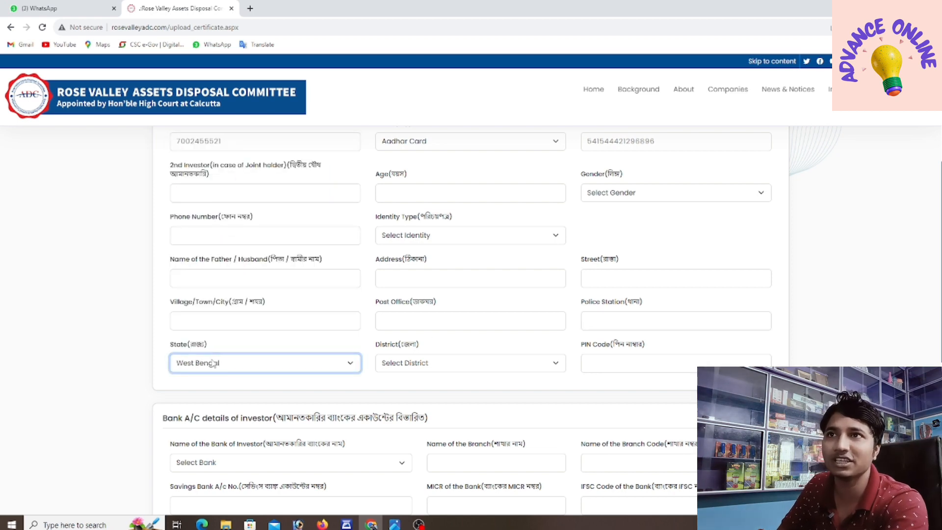
click(399, 369)
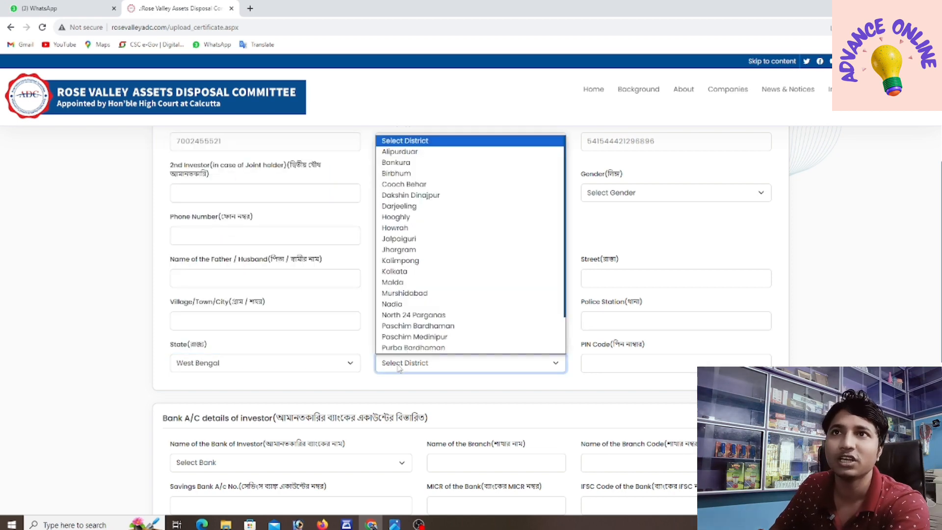
click(391, 337)
click(584, 363)
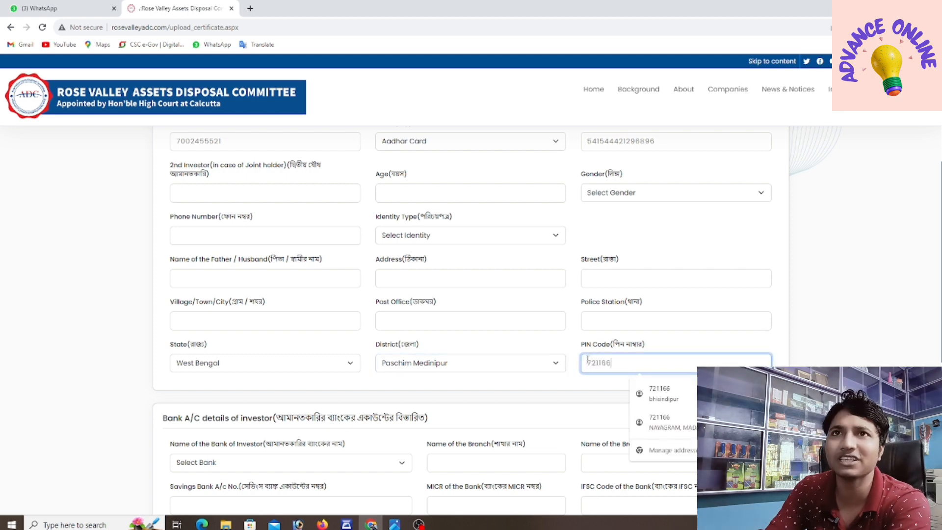
scroll(275, 255, down, 4)
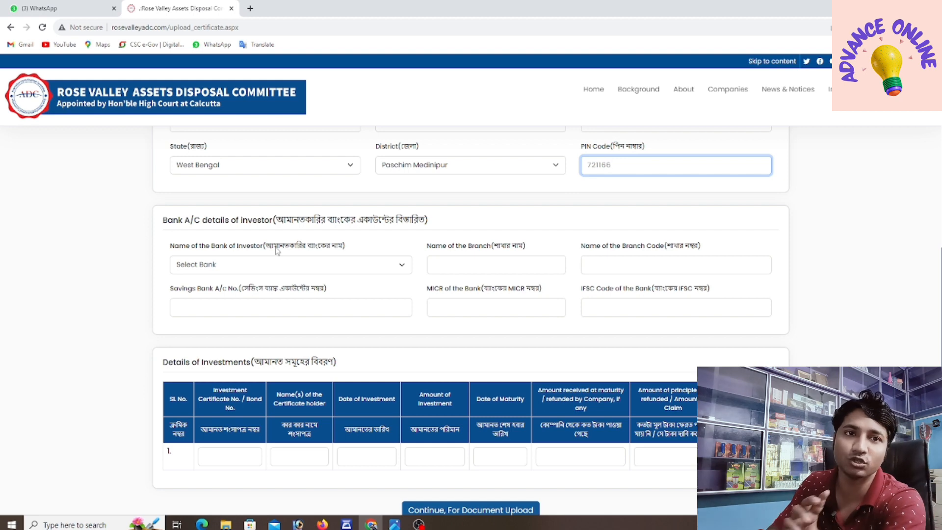
Step: Choose Punjab National Bank as the investor's bank
click(210, 265)
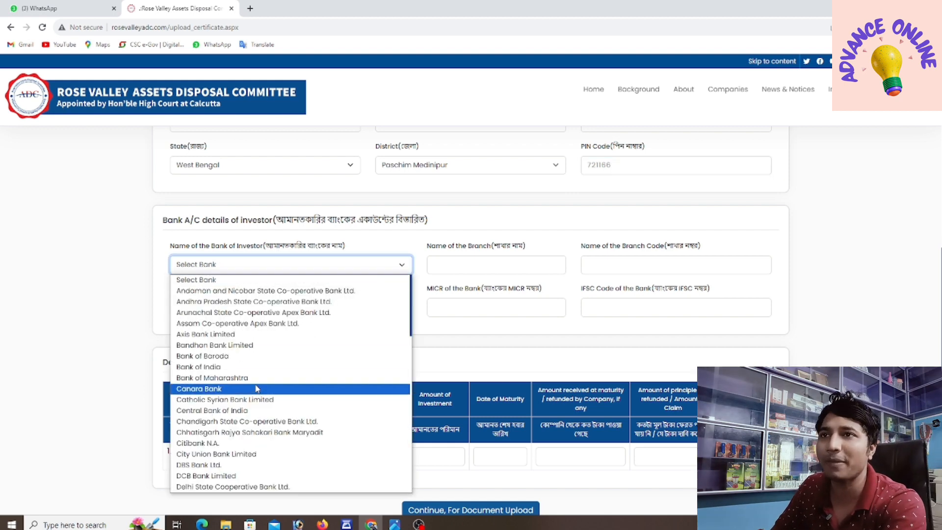
key(p)
scroll(256, 389, down, 2)
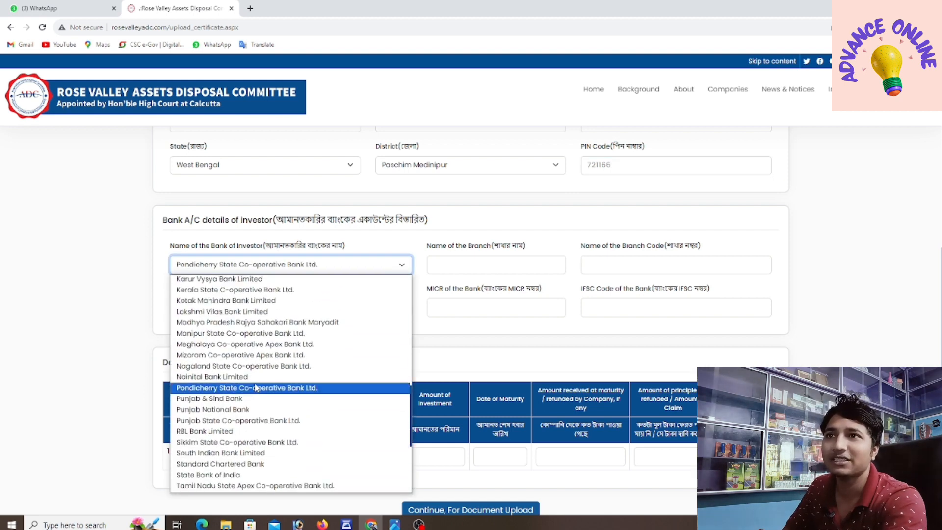
click(218, 410)
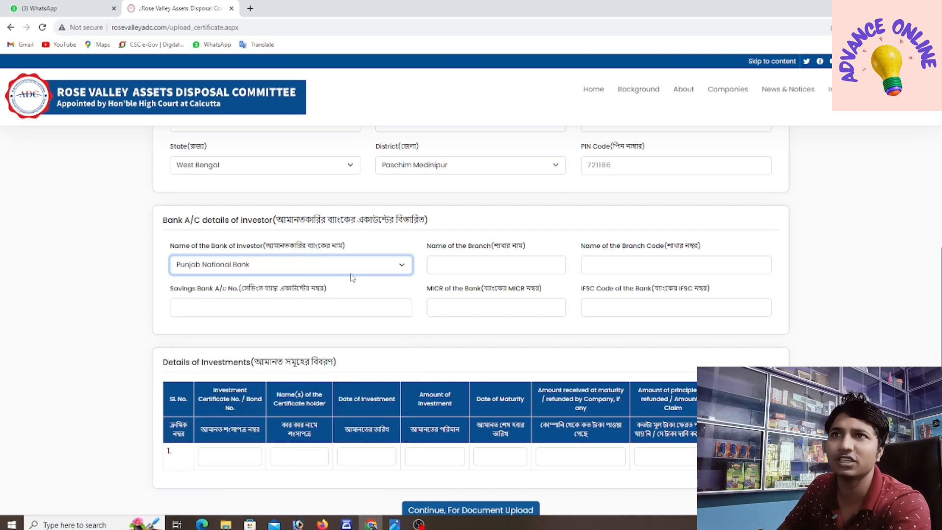
Step: Step through the branch name, branch code, savings account, MICR and IFSC fields
click(470, 263)
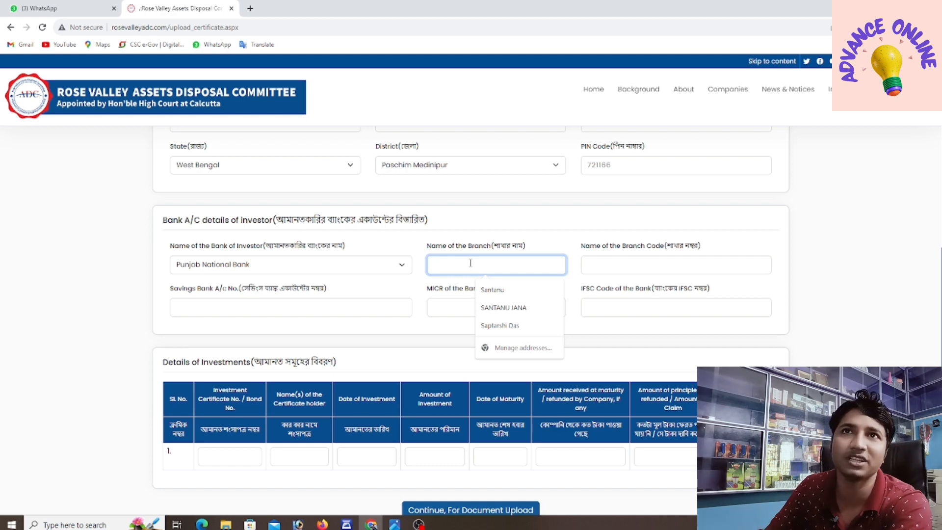
click(637, 264)
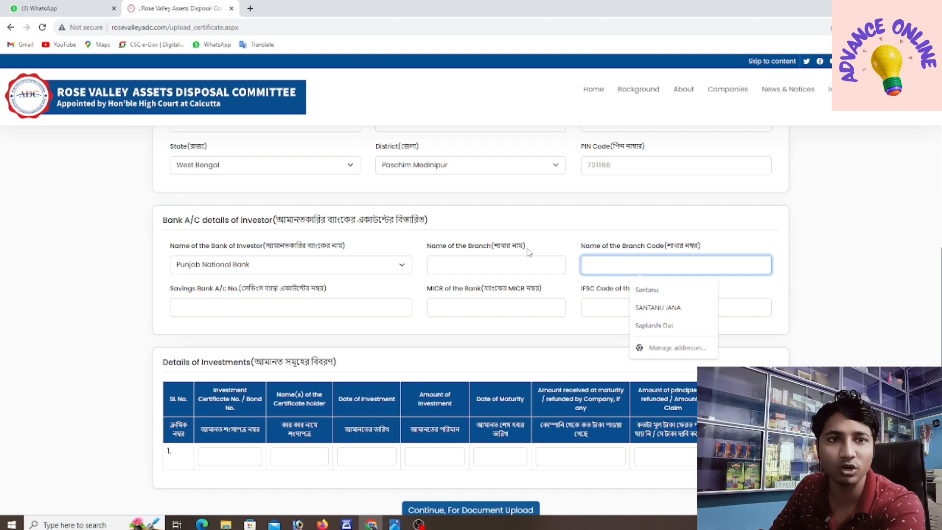
click(213, 303)
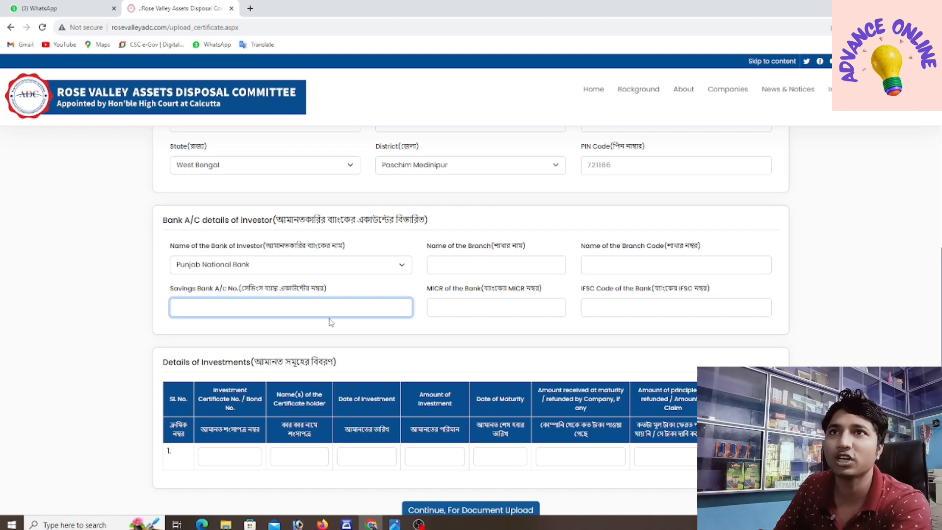
click(457, 309)
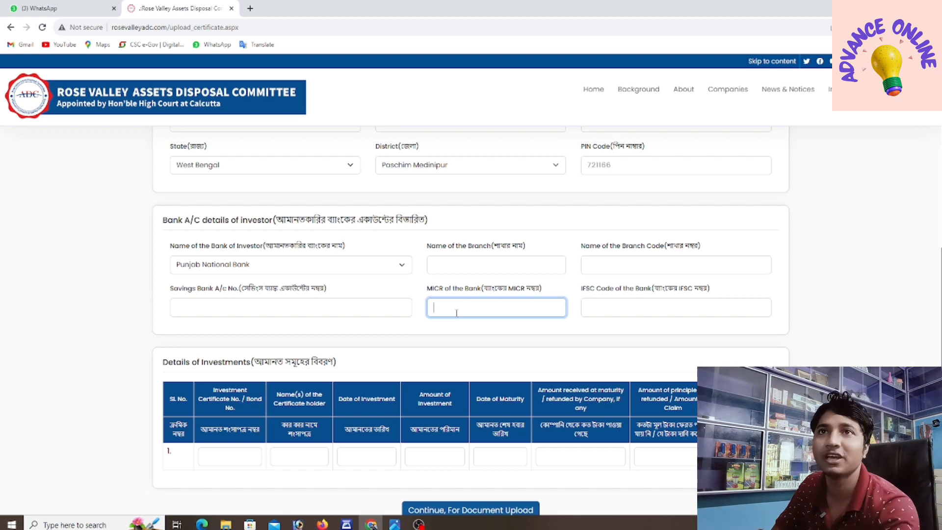
click(609, 308)
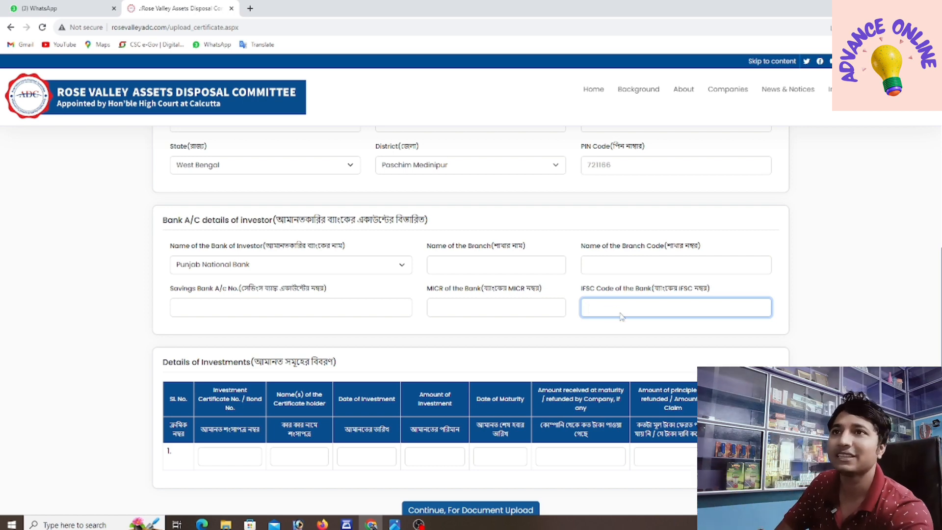
Step: Go to the first investment row's certificate number and bring up the certificate photo
scroll(227, 327, down, 3)
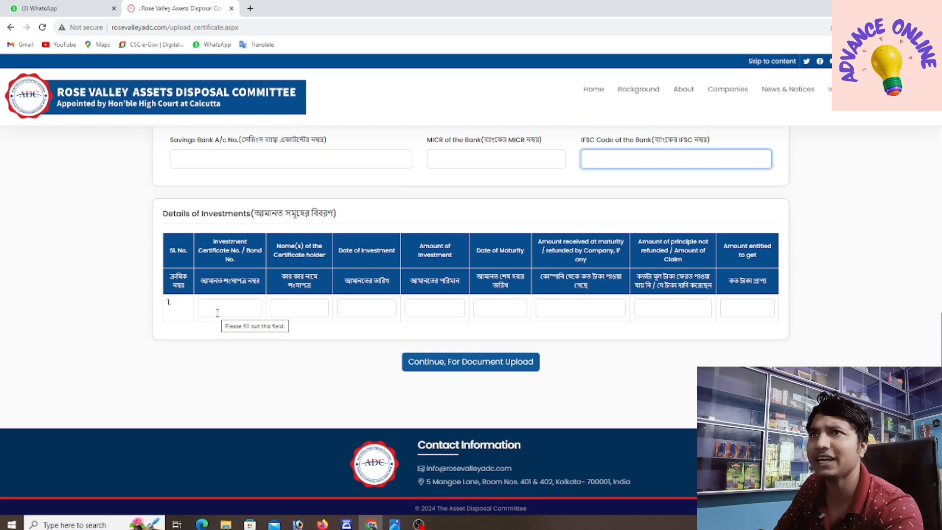
click(219, 306)
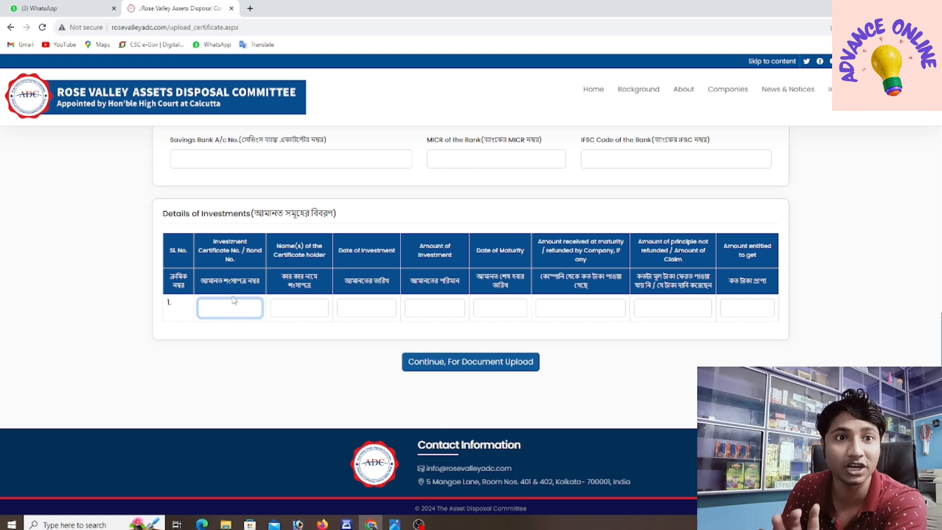
click(394, 524)
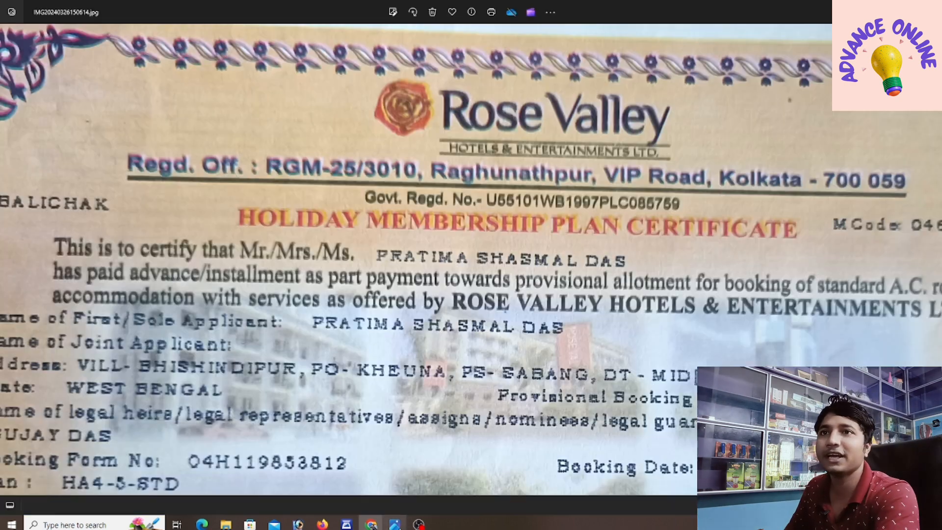
Step: Zoom and pan the certificate photo to read its booking and applicant details, then return to the form
scroll(495, 244, down, 1)
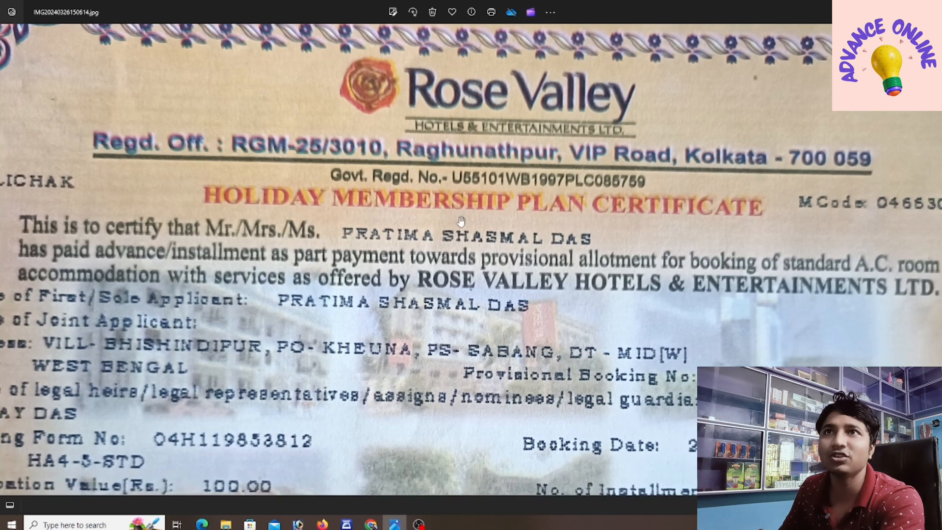
scroll(627, 177, up, 1)
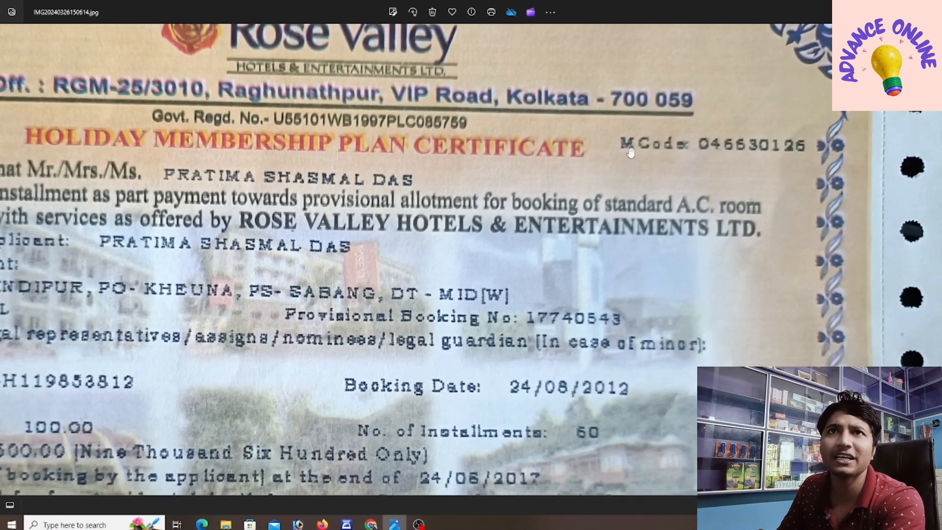
drag(264, 248, 391, 207)
scroll(390, 207, down, 1)
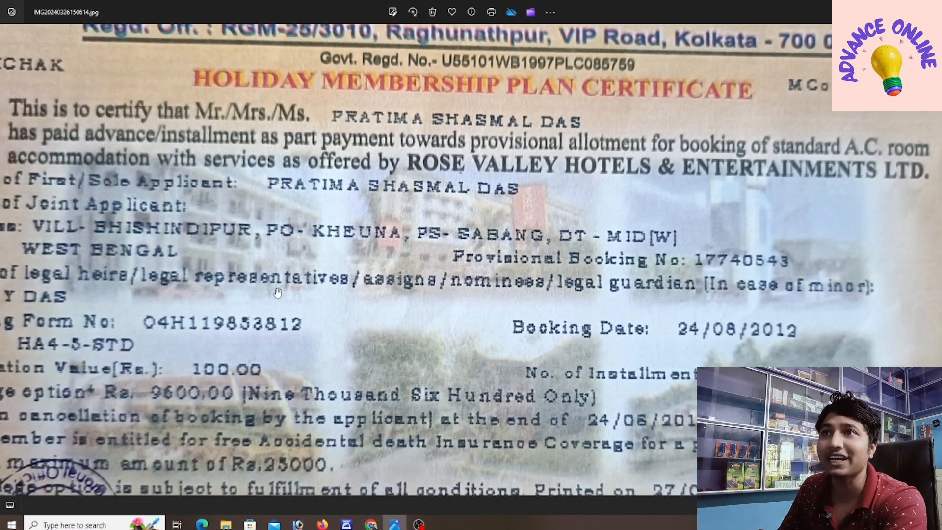
scroll(276, 293, up, 1)
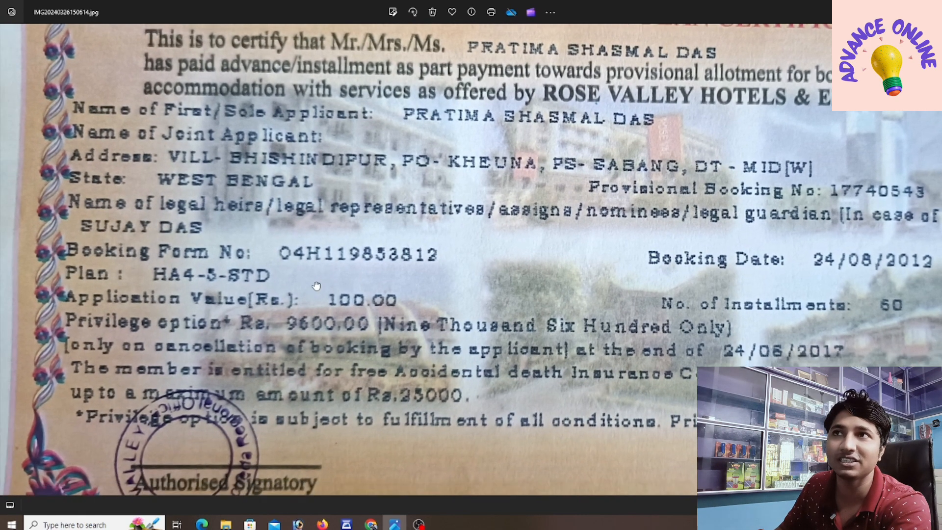
drag(303, 299, 317, 286)
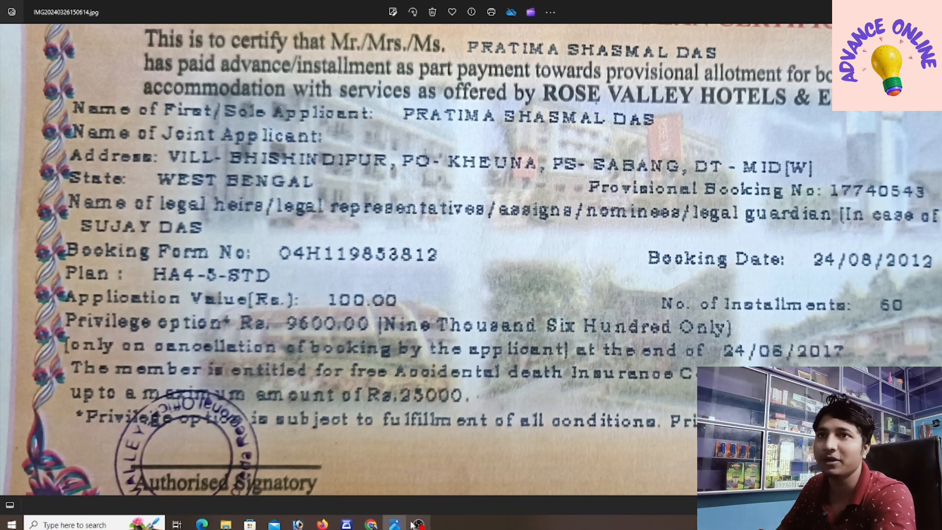
key(alt+Tab)
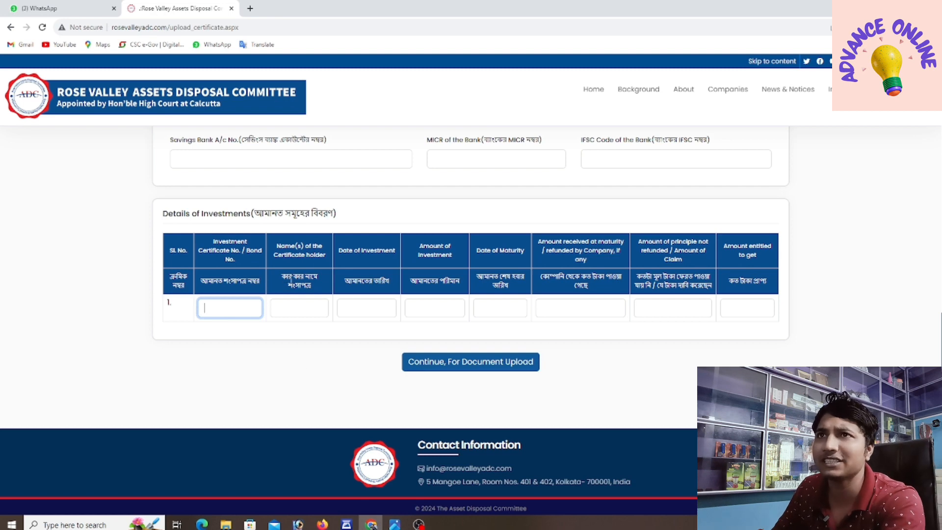
Step: Type 'de' as certificate holder name, open the Date of Investment calendar, then view the certificate
click(308, 308)
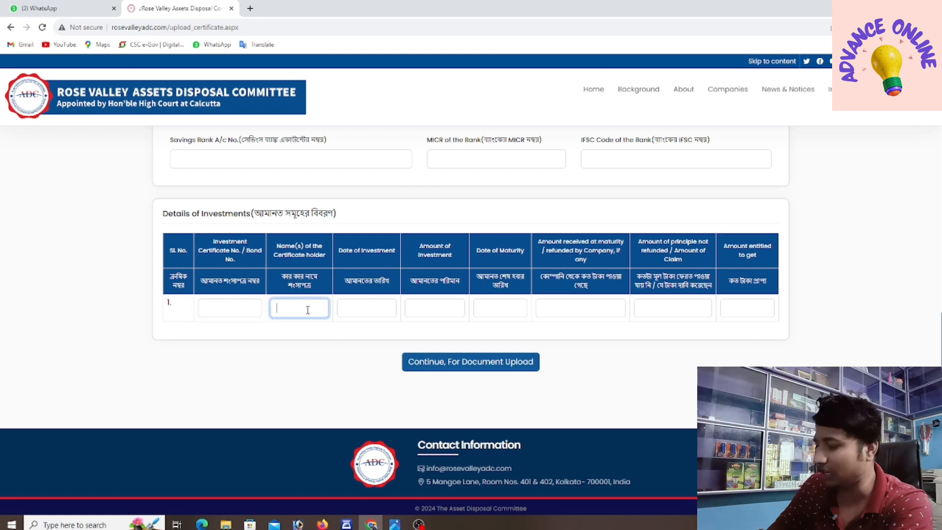
text(demo)
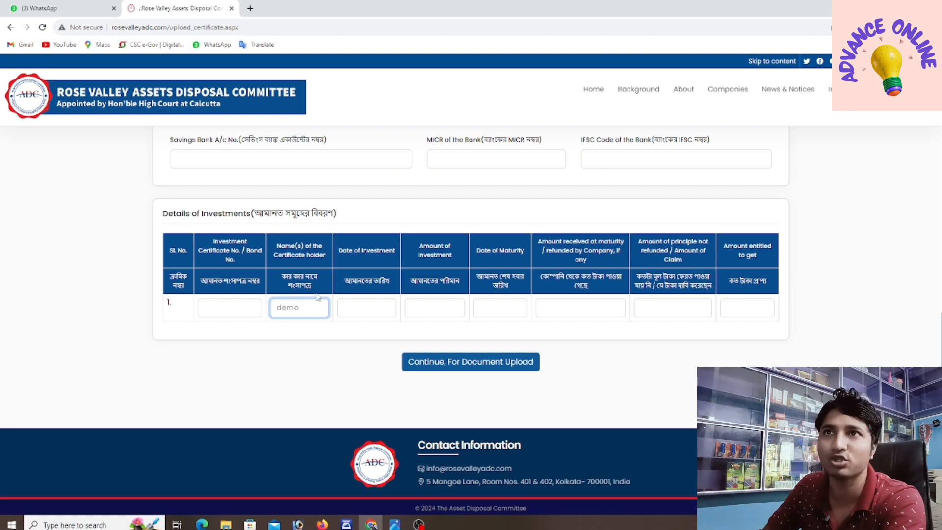
click(380, 305)
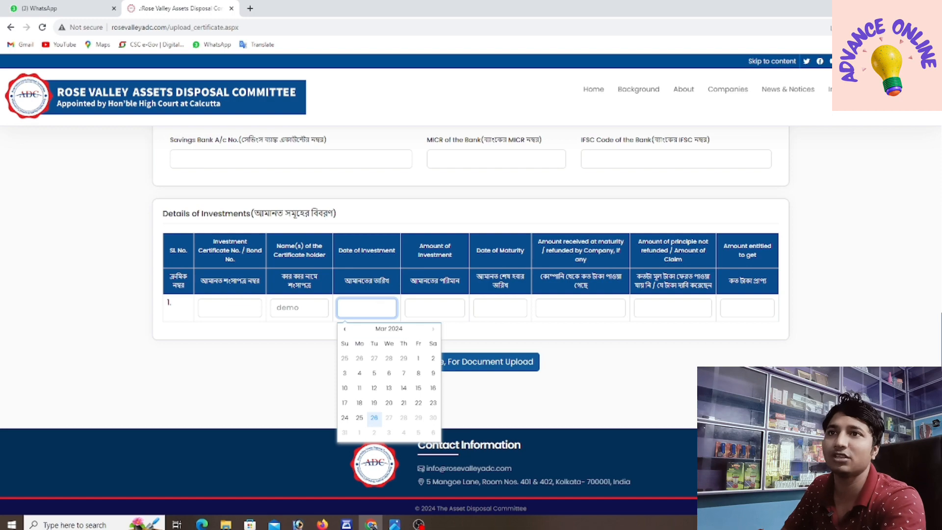
click(395, 524)
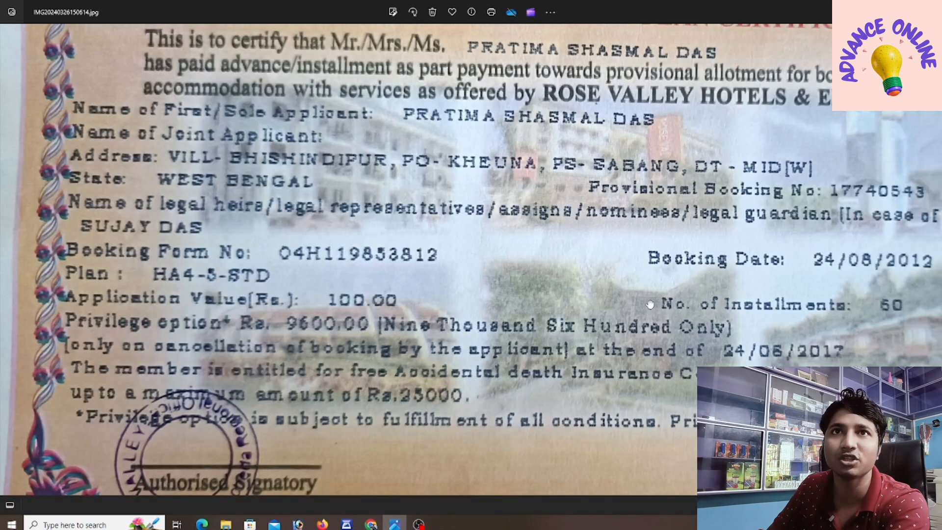
Step: Check the certificate's amounts while moving to the Amount of Investment field
drag(650, 305, 436, 302)
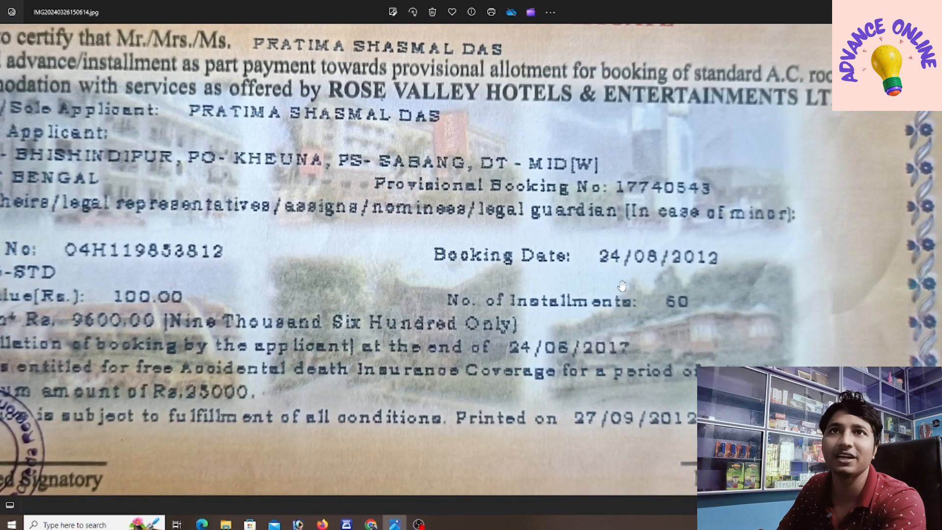
drag(635, 287, 603, 285)
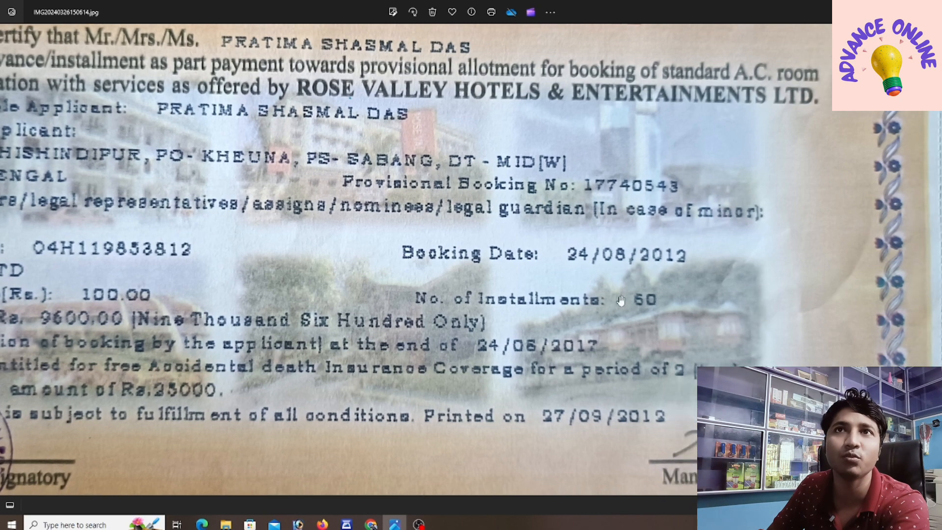
click(371, 524)
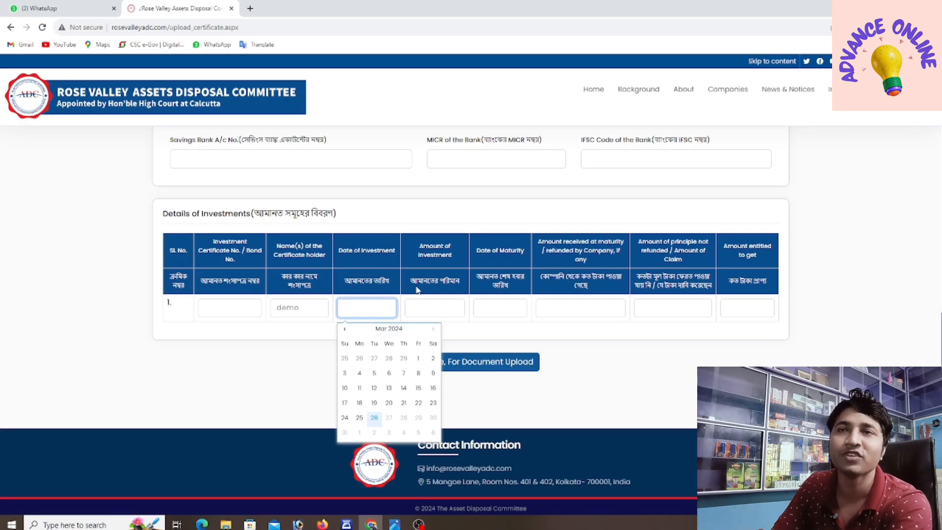
click(443, 311)
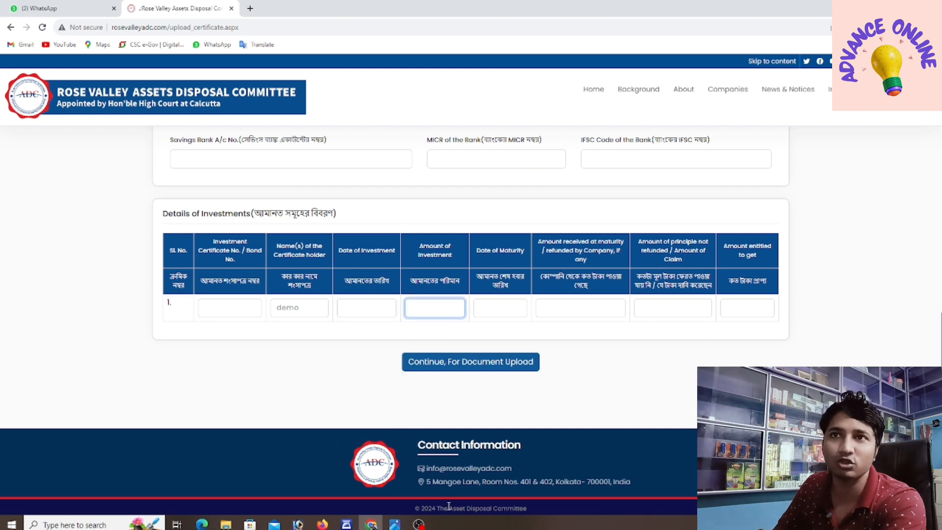
click(395, 524)
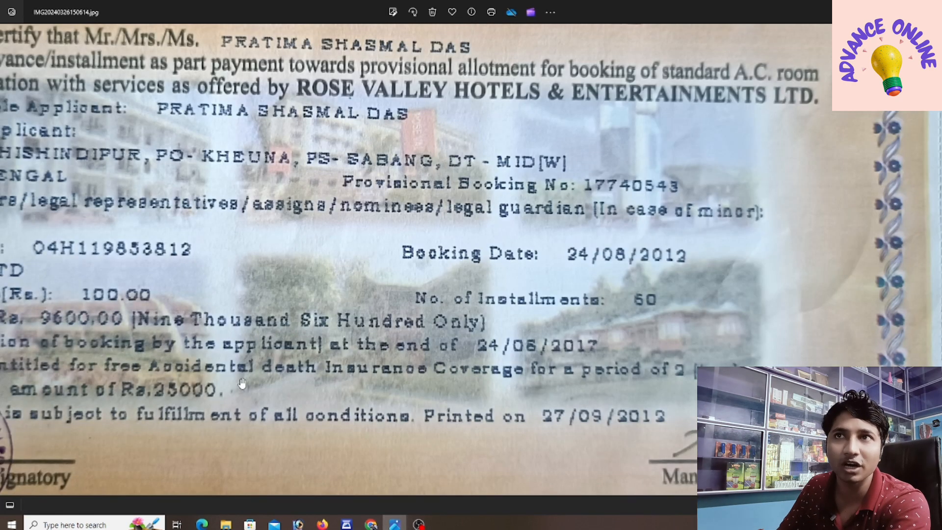
drag(244, 386, 335, 393)
drag(168, 306, 198, 316)
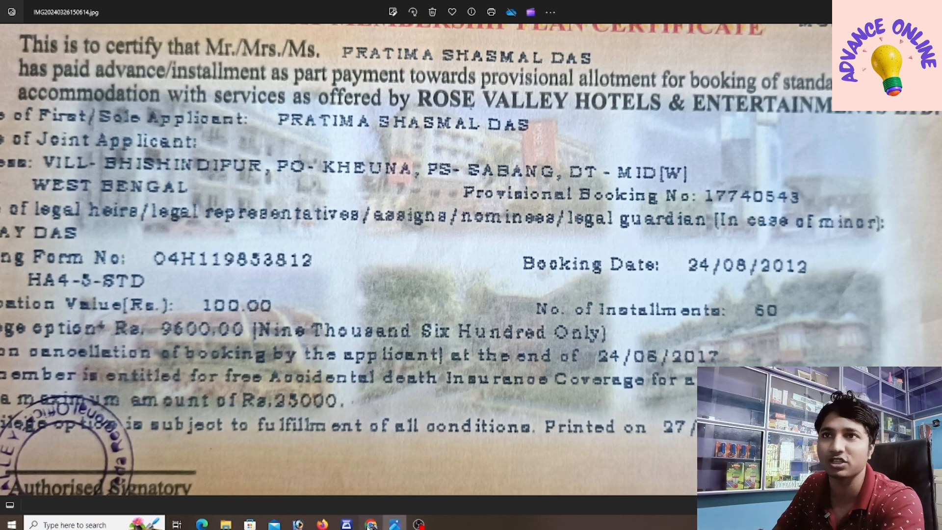
click(371, 524)
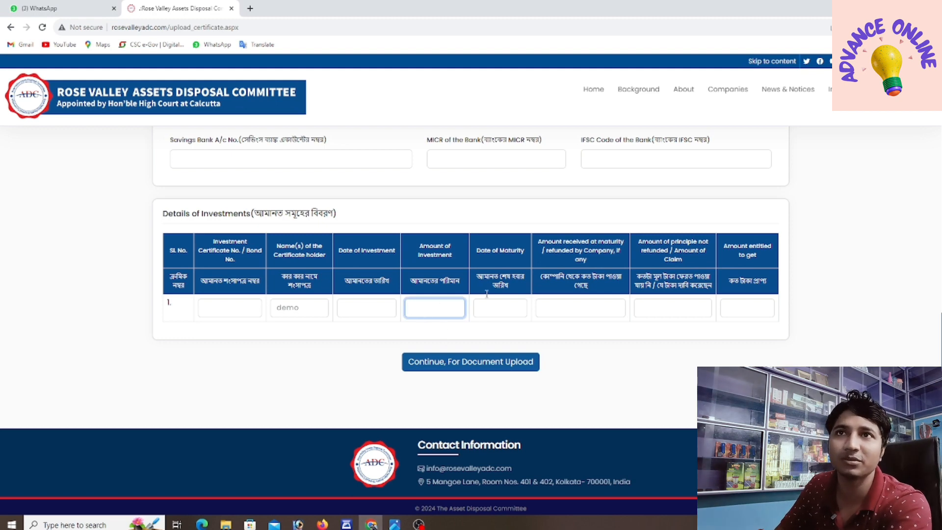
Step: Open the Date of Maturity calendar, check the certificate's dates, then go to Amount received at maturity
click(502, 305)
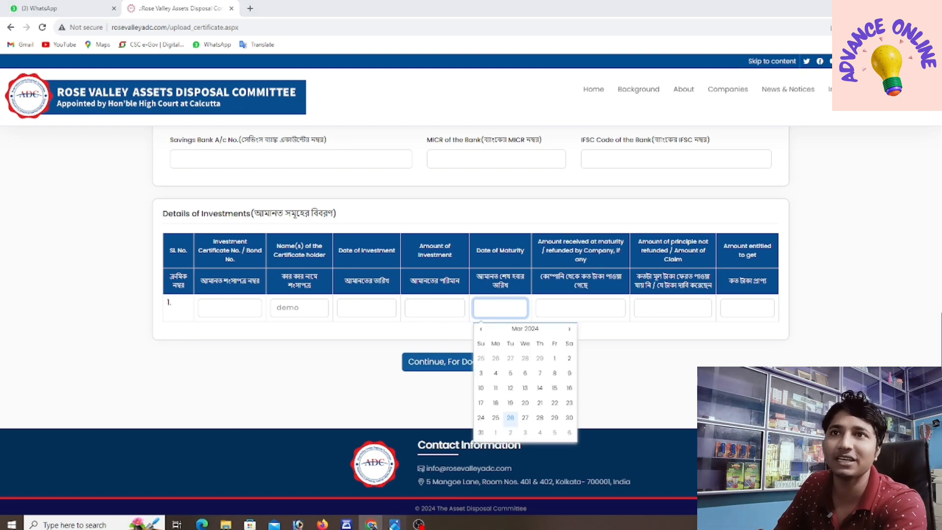
click(395, 524)
scroll(685, 340, down, 2)
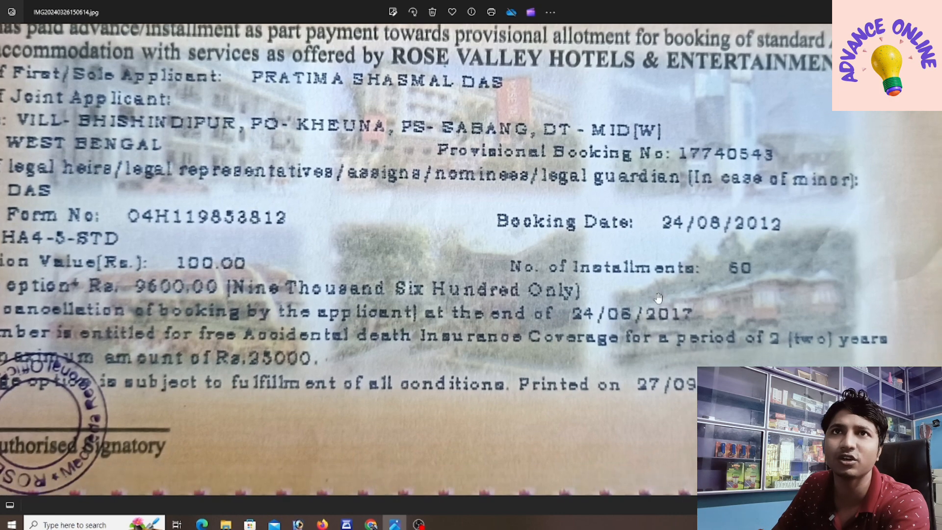
scroll(711, 327, up, 2)
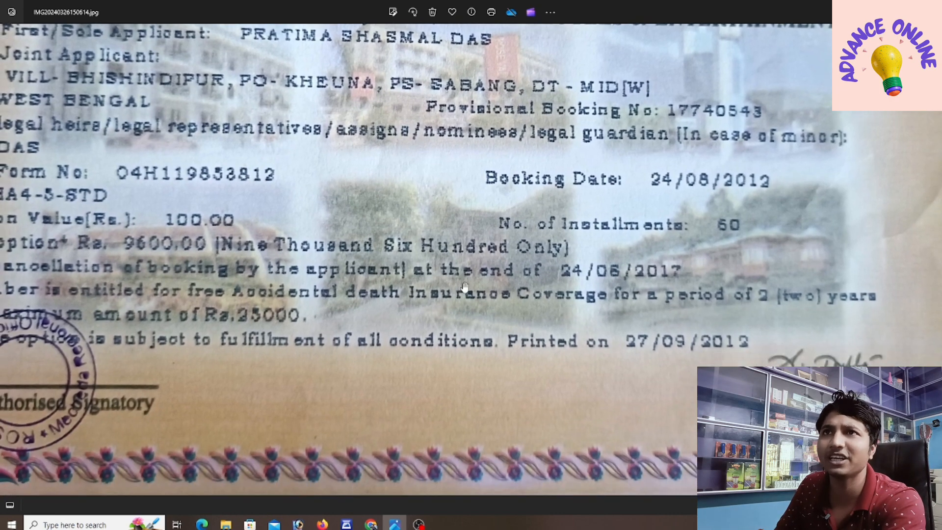
drag(285, 278, 329, 274)
scroll(328, 273, down, 1)
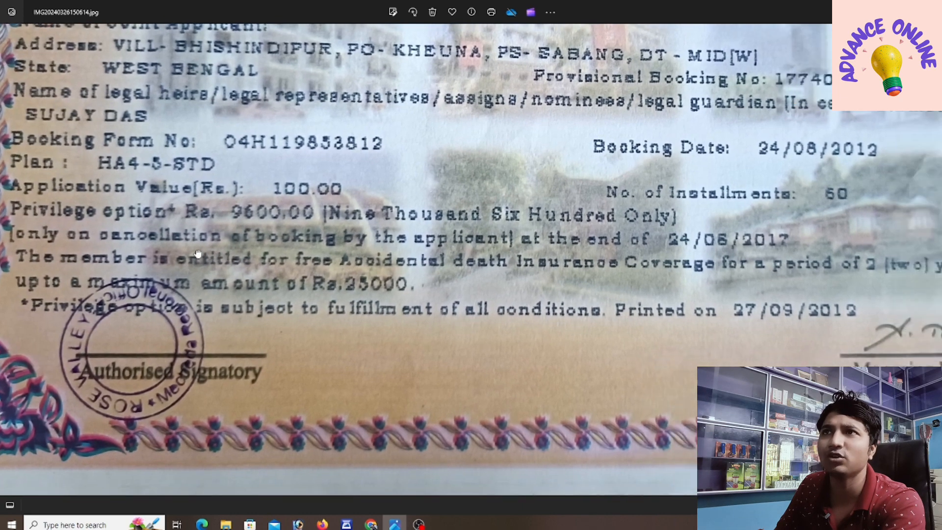
scroll(623, 240, up, 1)
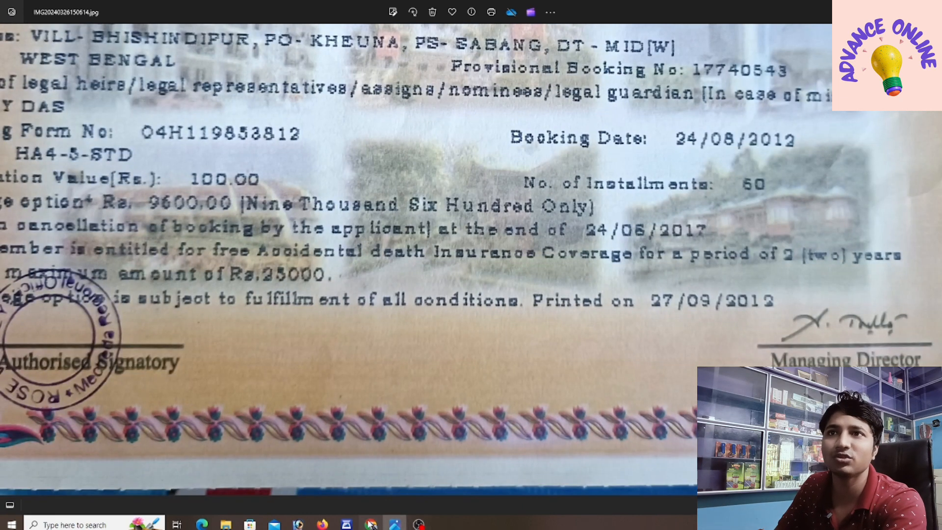
click(371, 524)
click(551, 308)
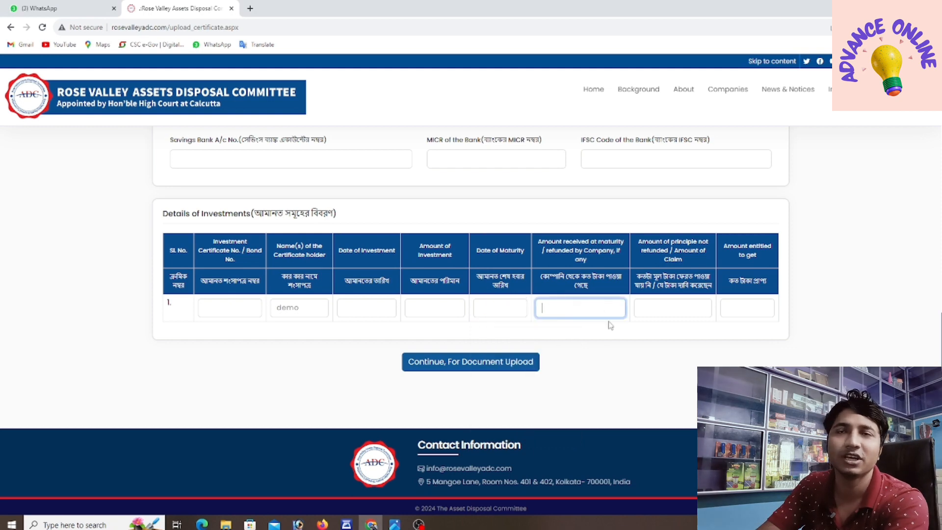
Step: Enter 0 as principal not refunded and 28000 as amount entitled to get, verified on the certificate
click(670, 308)
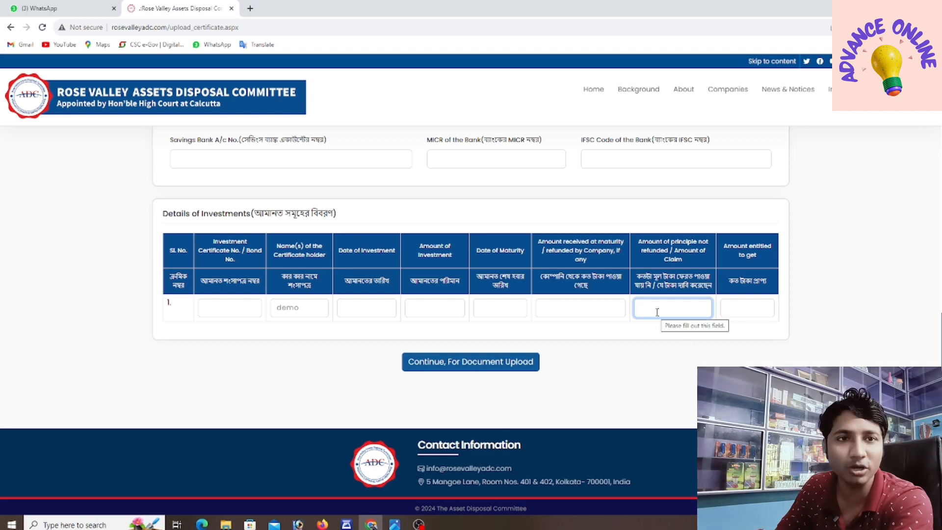
text(0)
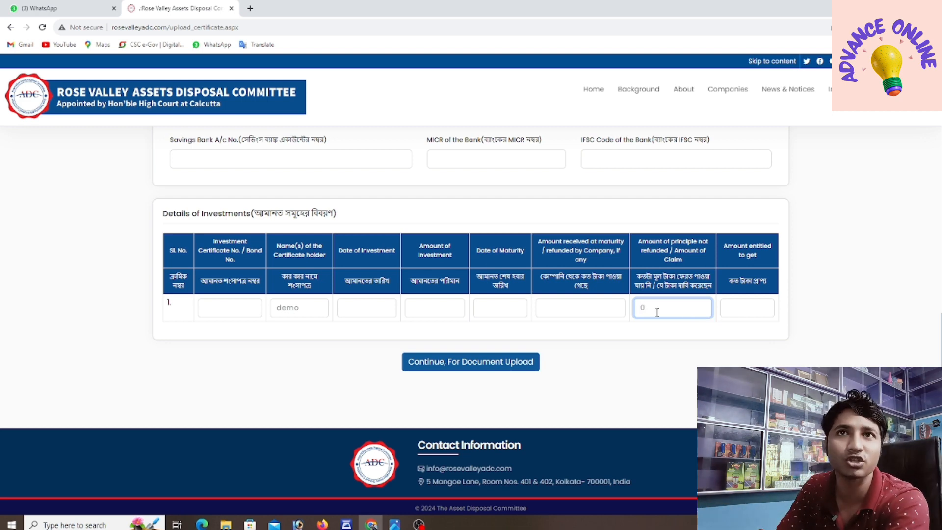
click(746, 308)
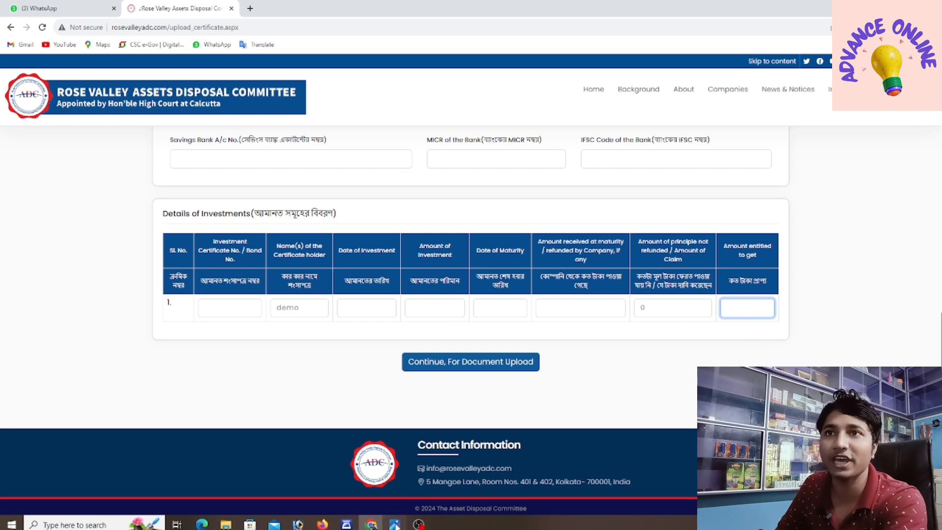
click(396, 524)
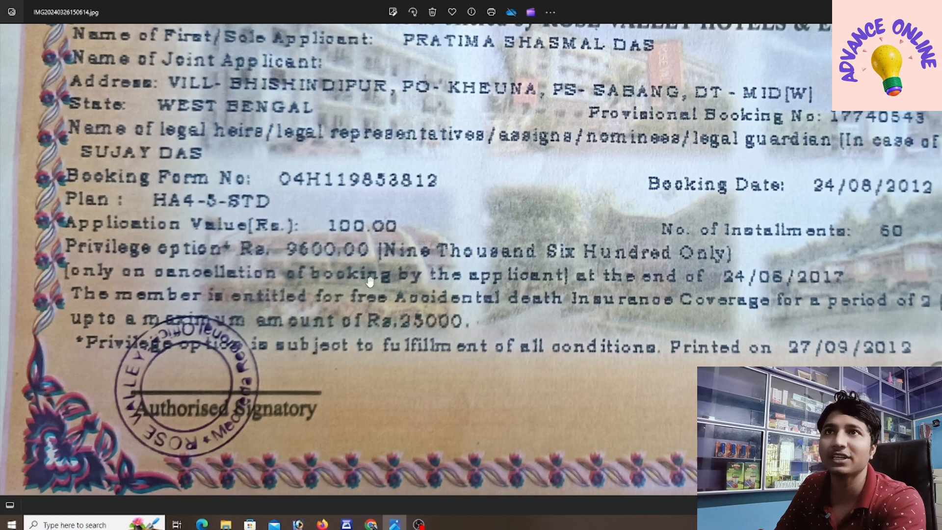
drag(430, 265, 222, 241)
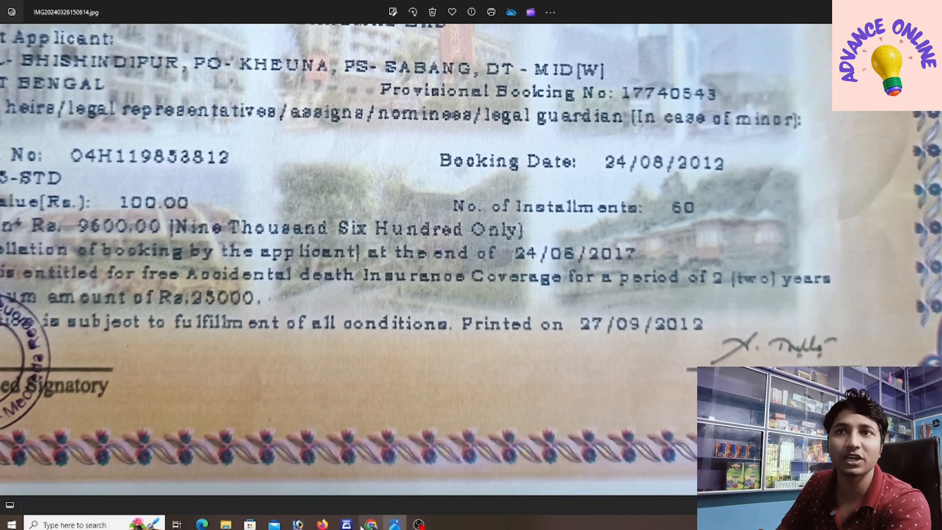
click(371, 525)
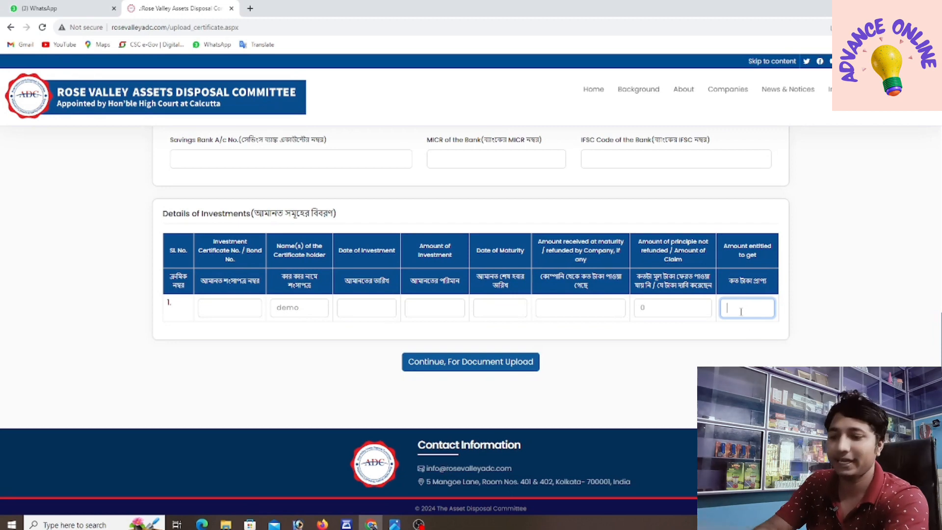
text(280)
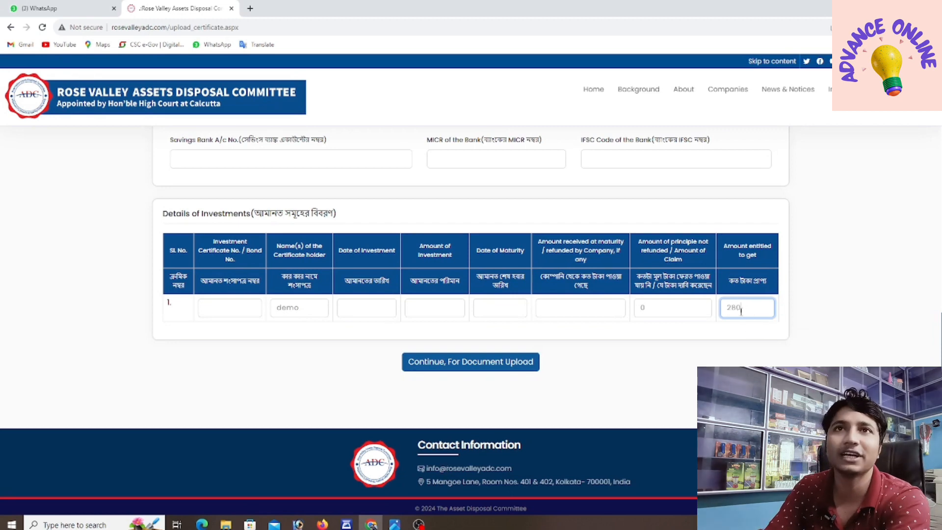
text(00)
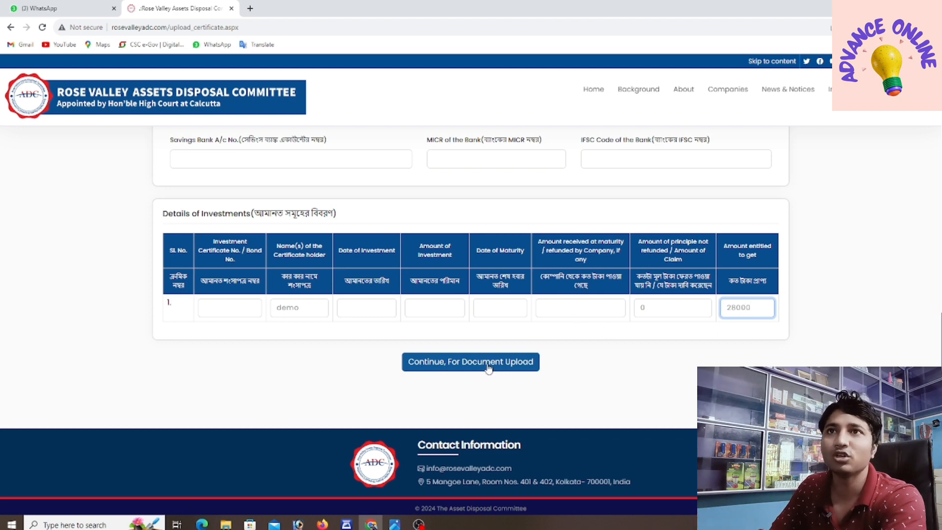
Step: Dismiss the missing investor age warning and enter 28 as the age
click(490, 365)
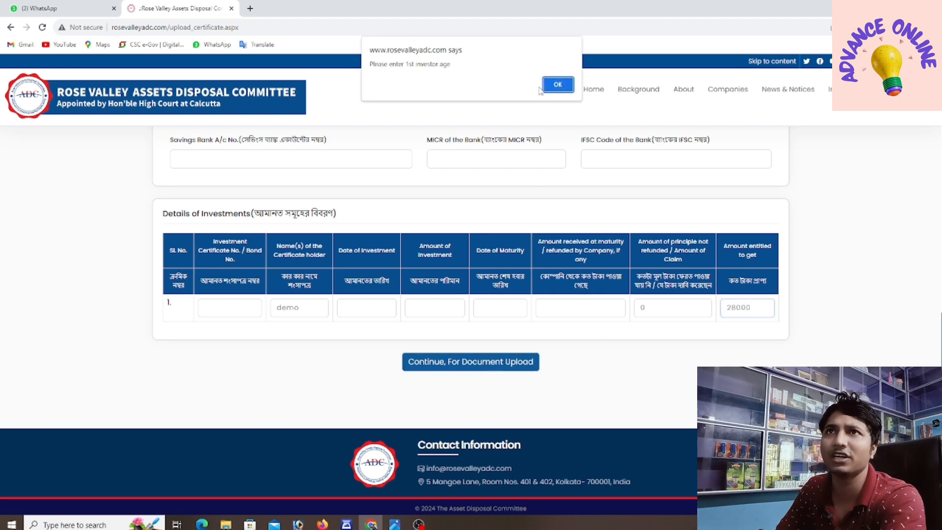
click(557, 84)
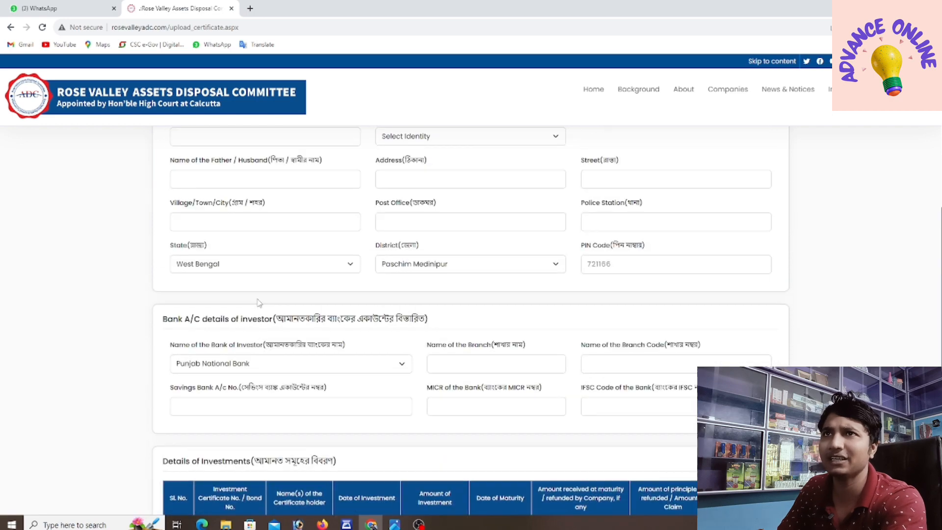
scroll(451, 295, up, 3)
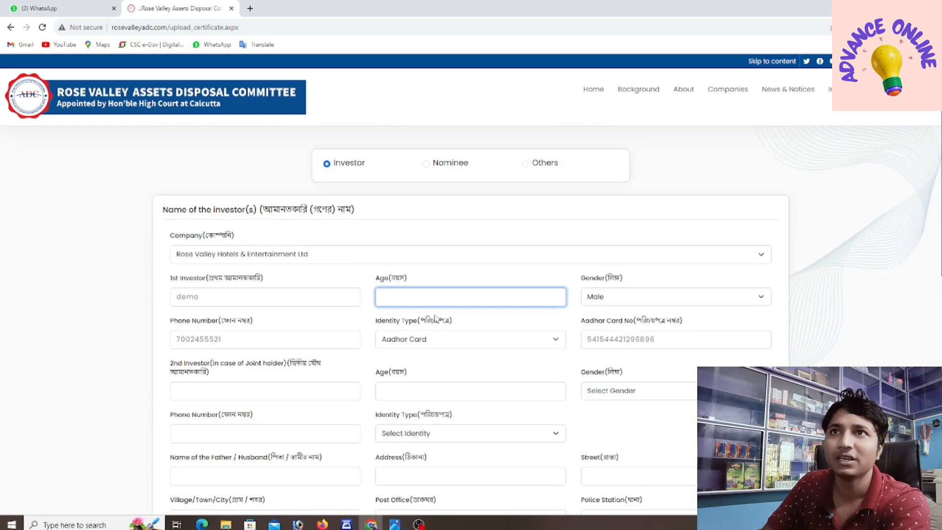
text(28)
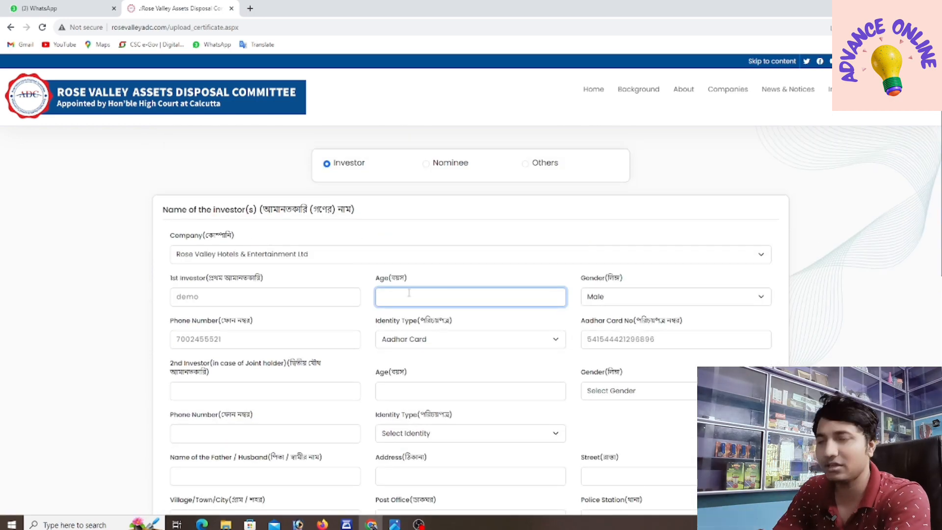
Step: Fill in 'de' as father's or husband's name and 'bemo' as the address
click(191, 390)
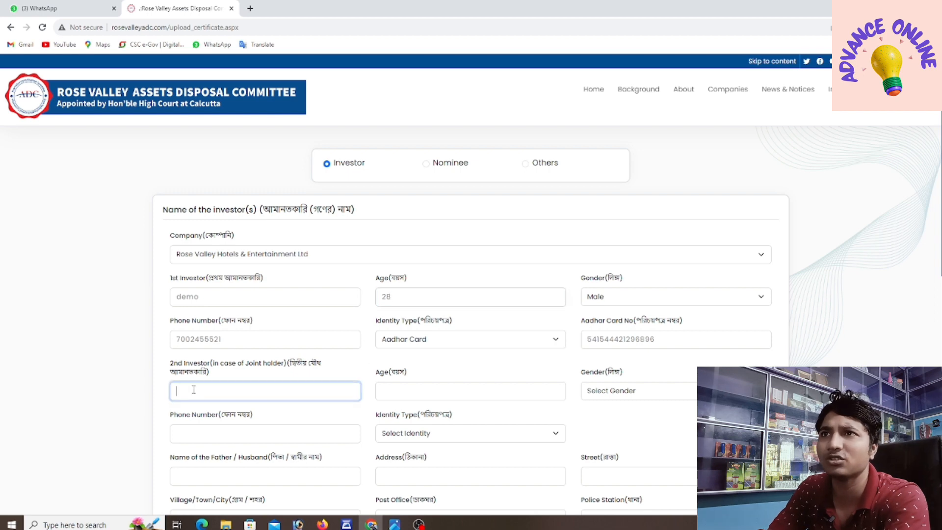
scroll(293, 411, down, 1)
click(197, 423)
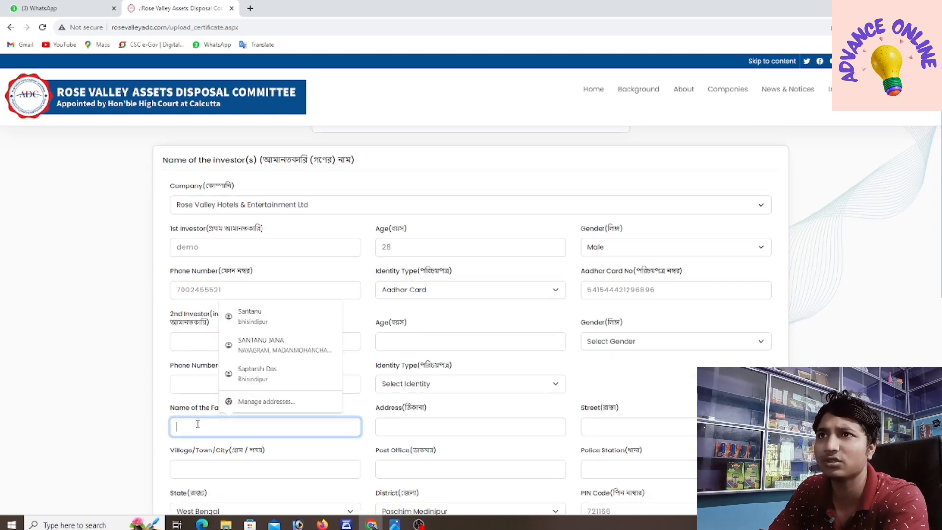
text(demo)
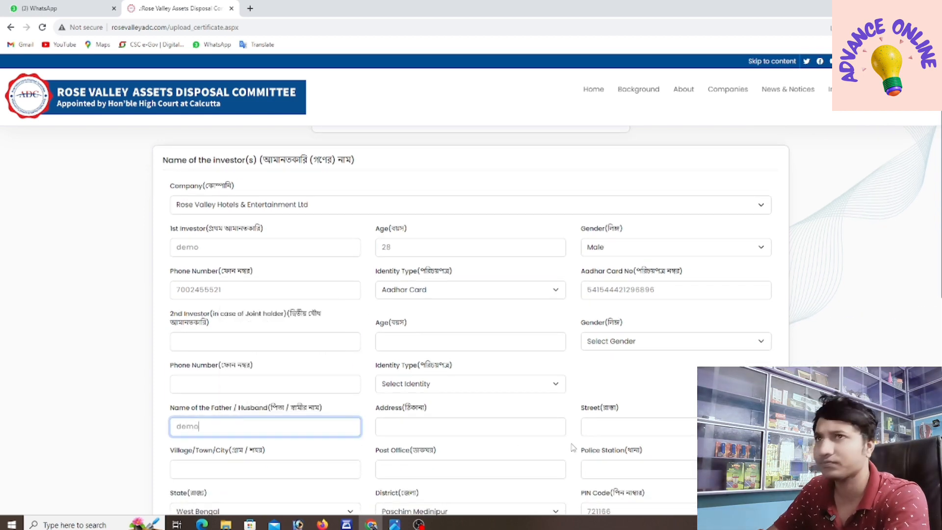
click(419, 424)
text(bemo)
Step: Enter street 'ce', village 'cgvbb', post office 'fvfvf' and police station 'fgvfvf'
click(631, 425)
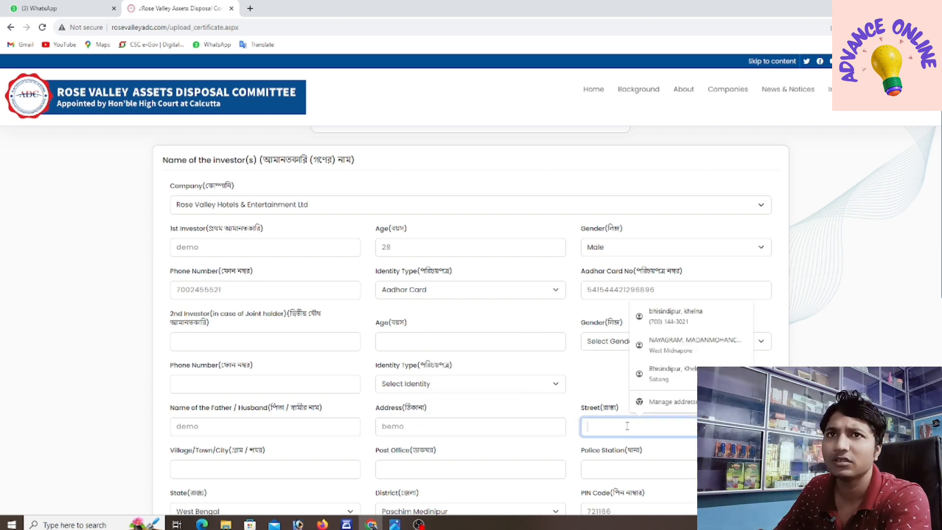
text(c)
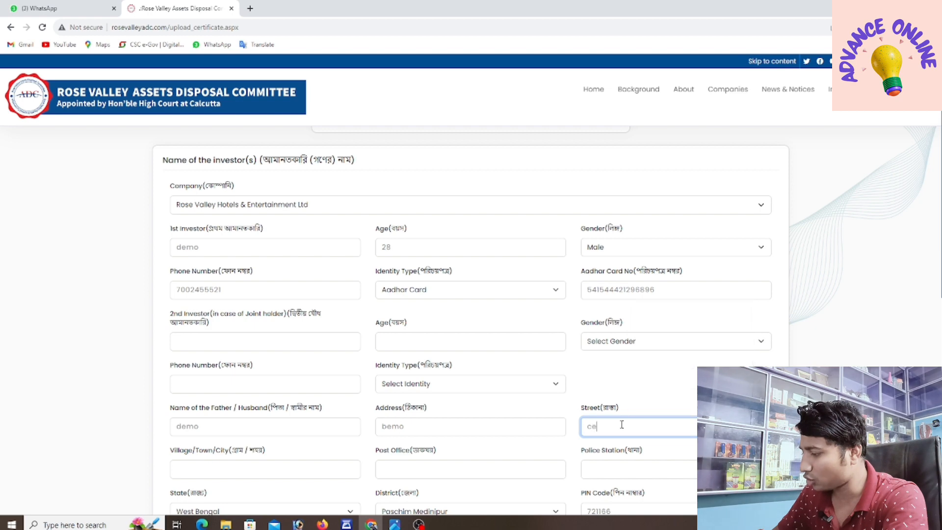
text(e)
scroll(622, 425, down, 2)
click(199, 368)
text(cgvbb)
key(Tab)
text(fvfvf)
key(Tab)
text(fgvfvf)
scroll(314, 436, down, 6)
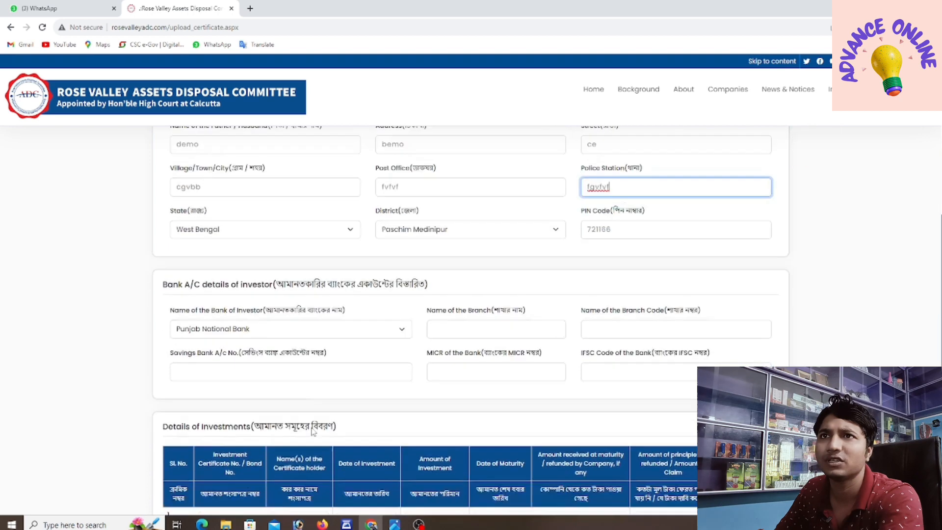
Step: Fill in the savings account number, branch name, branch code, MICR number and IFSC code
click(188, 261)
click(451, 215)
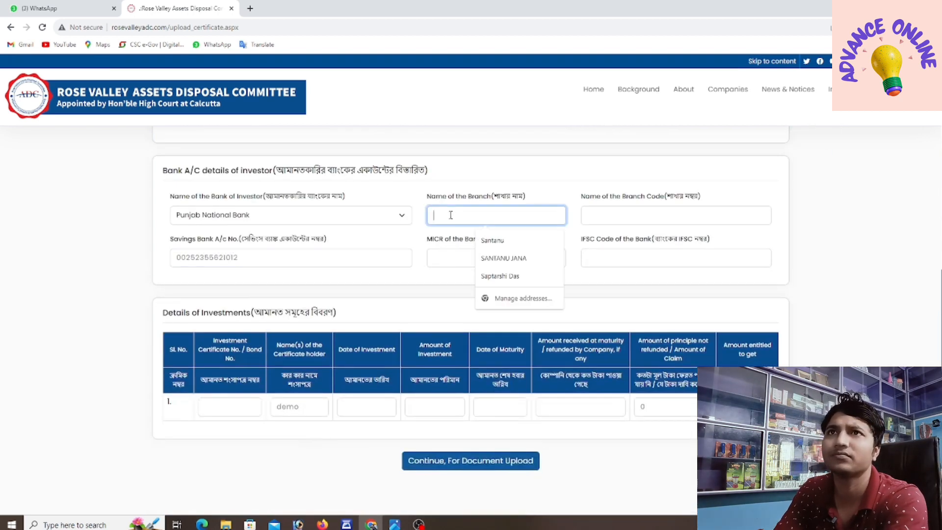
text(hggfbvf)
click(603, 216)
text(oikmhnbn)
click(465, 261)
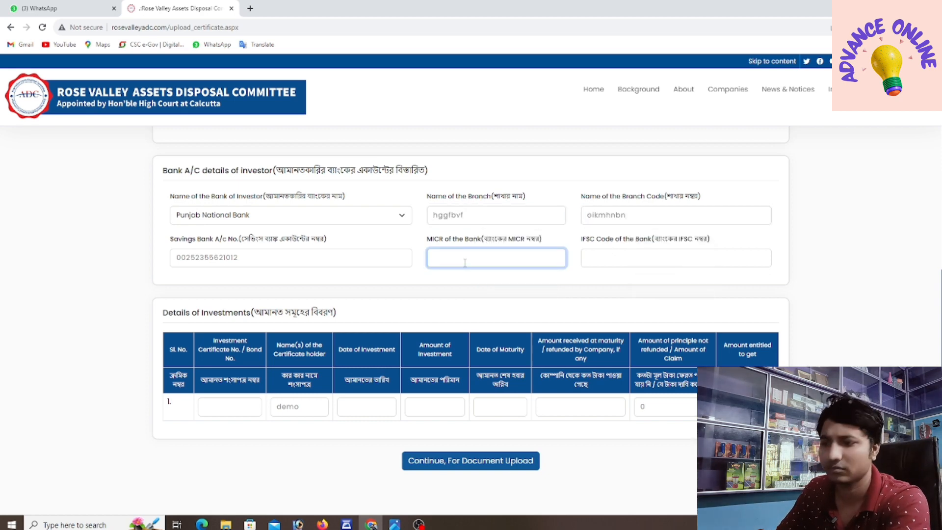
text(54245275)
click(602, 258)
text(87)
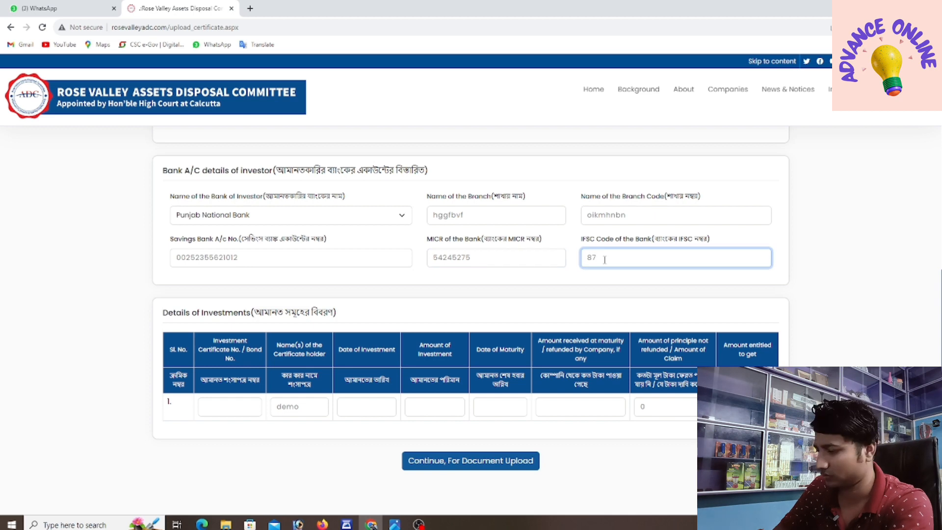
text(pqihnbjkm)
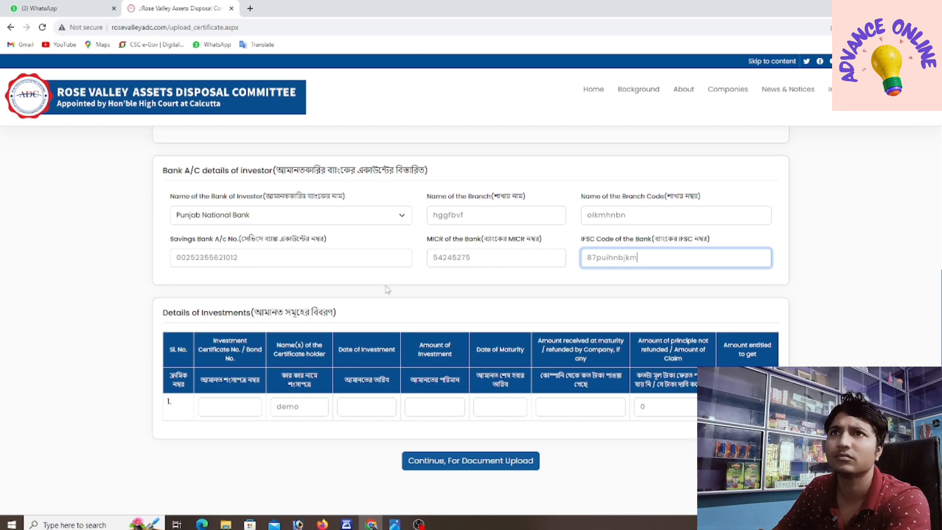
Step: Enter investment row 1's certificate number, a 5 March 2024 investment date and 25000 invested
scroll(397, 280, down, 1)
click(229, 354)
text(fgrgttg)
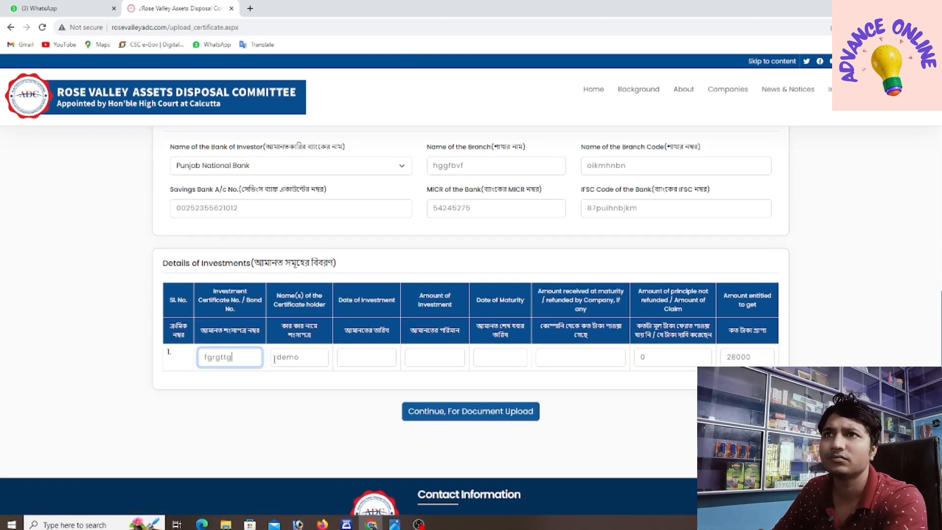
text(f)
click(349, 357)
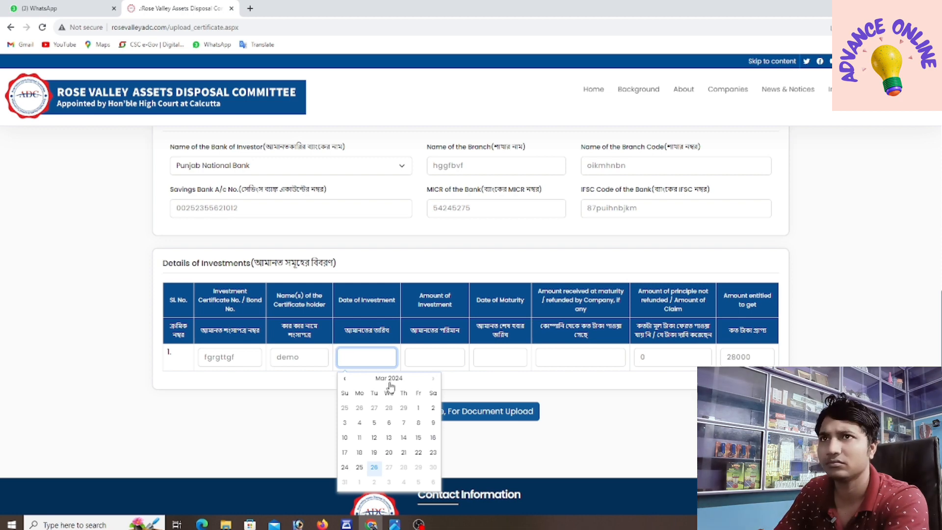
click(374, 422)
click(427, 359)
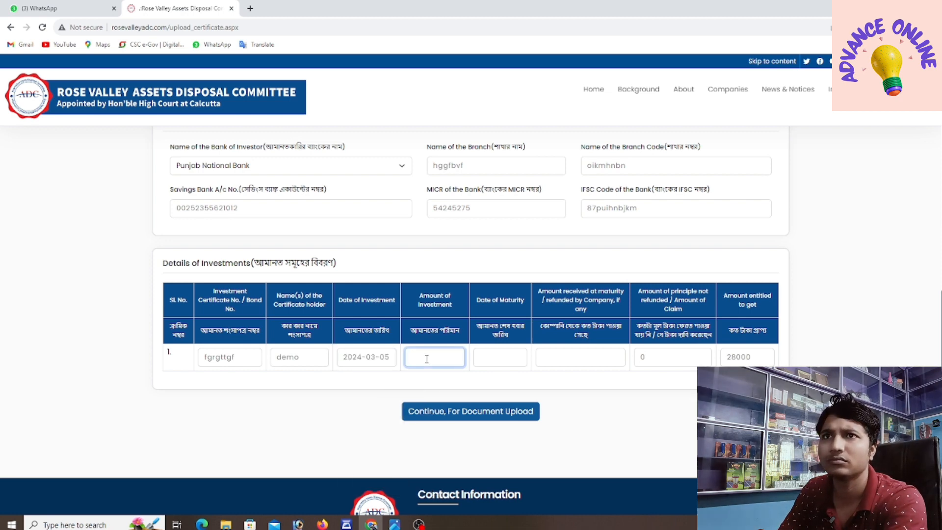
text(022)
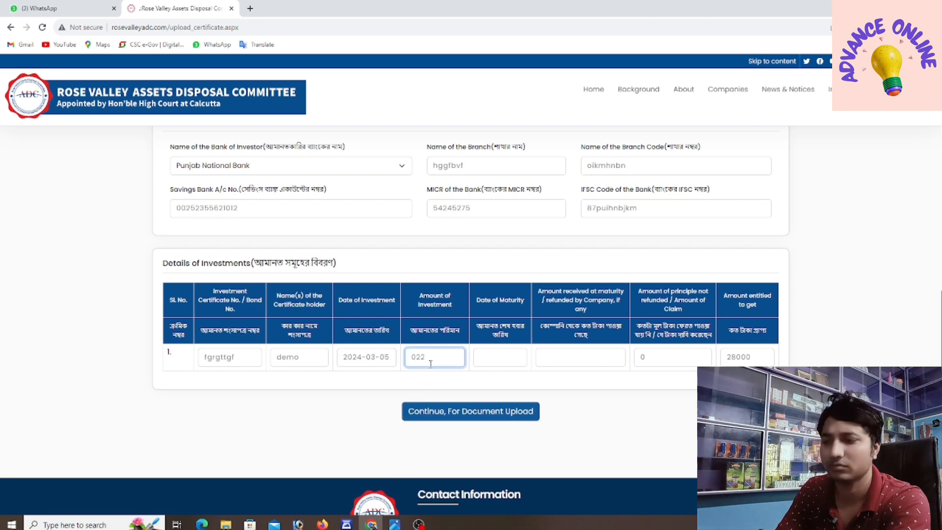
key(BackSpace)
key(BackSpace)
key(BackSpace)
text(25000)
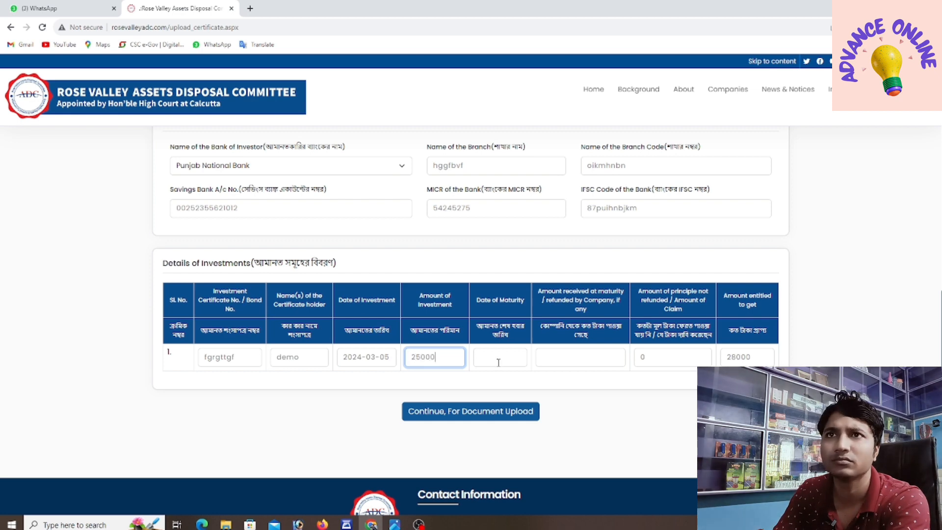
Step: Set a March 2024 maturity date and 25000 received, then attempt to continue to document upload
click(498, 359)
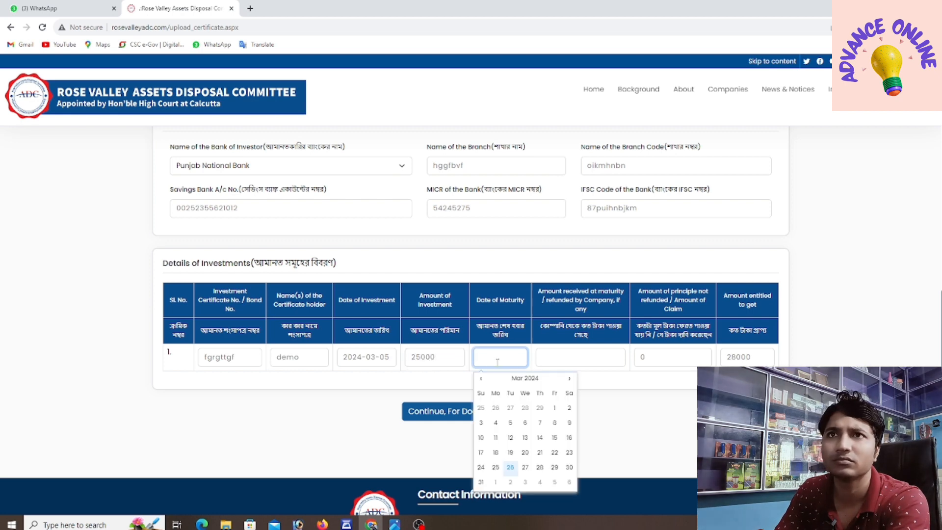
click(540, 466)
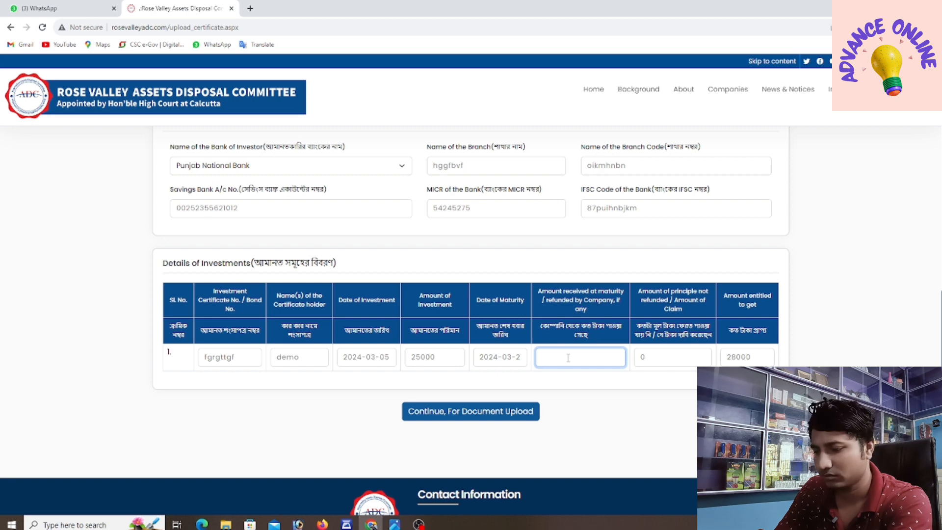
text(0)
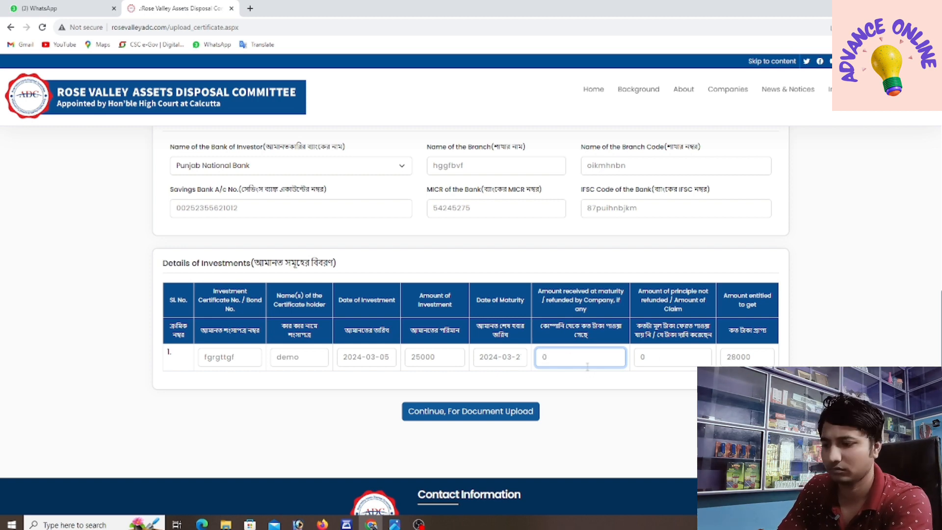
key(BackSpace)
text(25000)
click(569, 405)
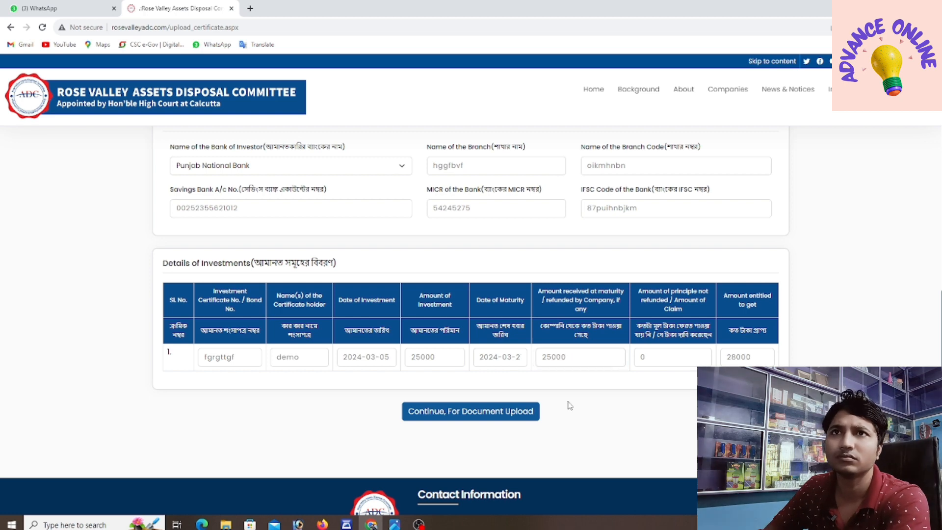
click(464, 413)
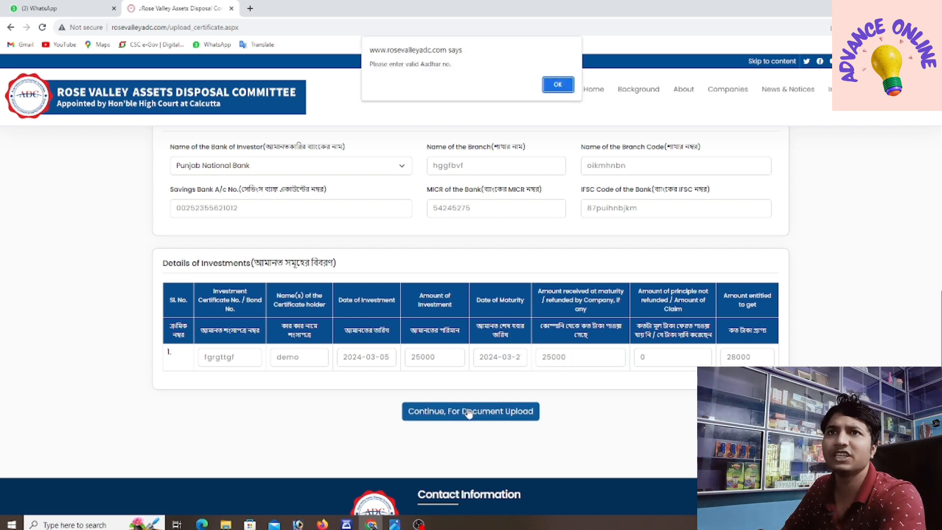
Step: Dismiss the invalid Aadhar alert, replace the Aadhar Card number, and retry continuing
click(558, 85)
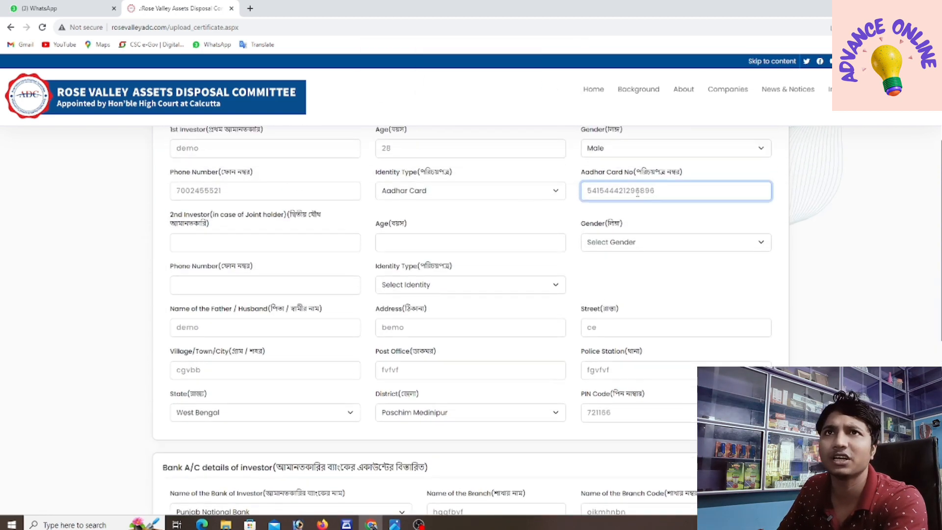
key(ctrl+a)
key(BackSpace)
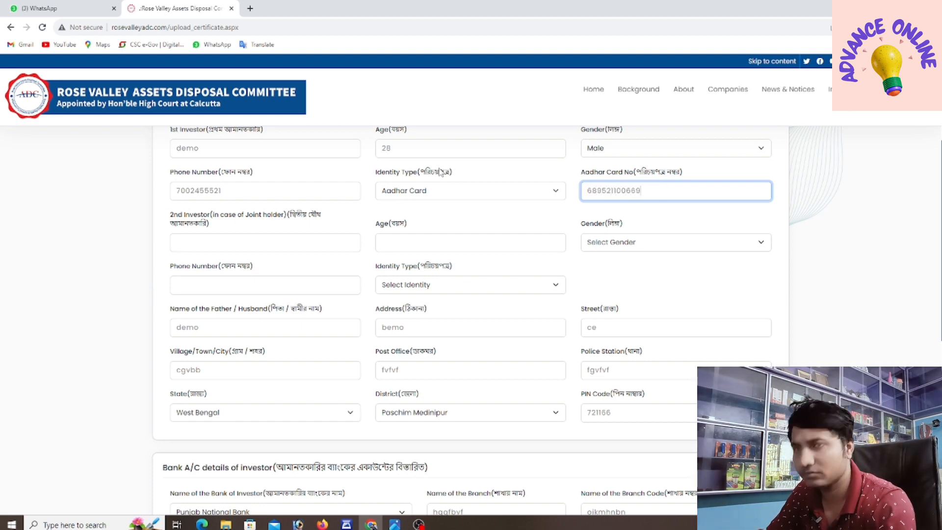
scroll(448, 172, down, 8)
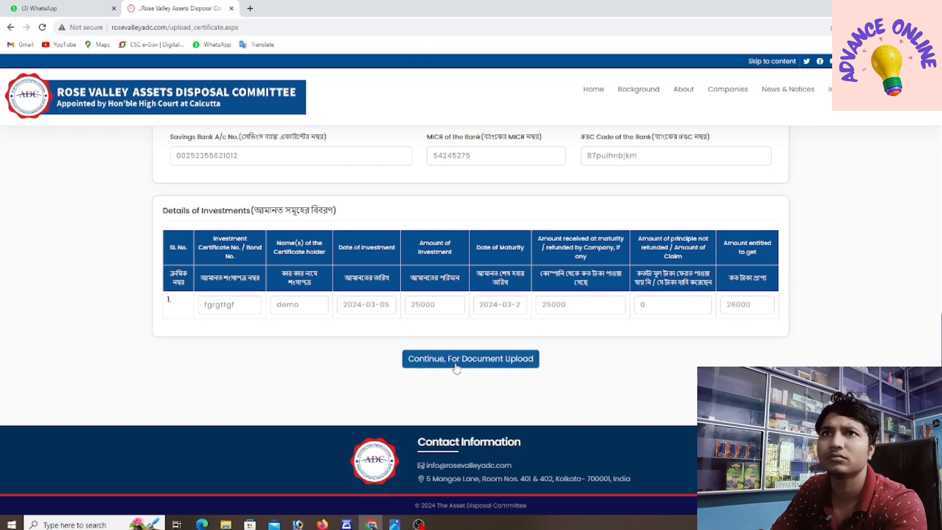
click(455, 364)
Step: Dismiss the IFSC warning and correct the IFSC code to PUNB0040920
click(555, 84)
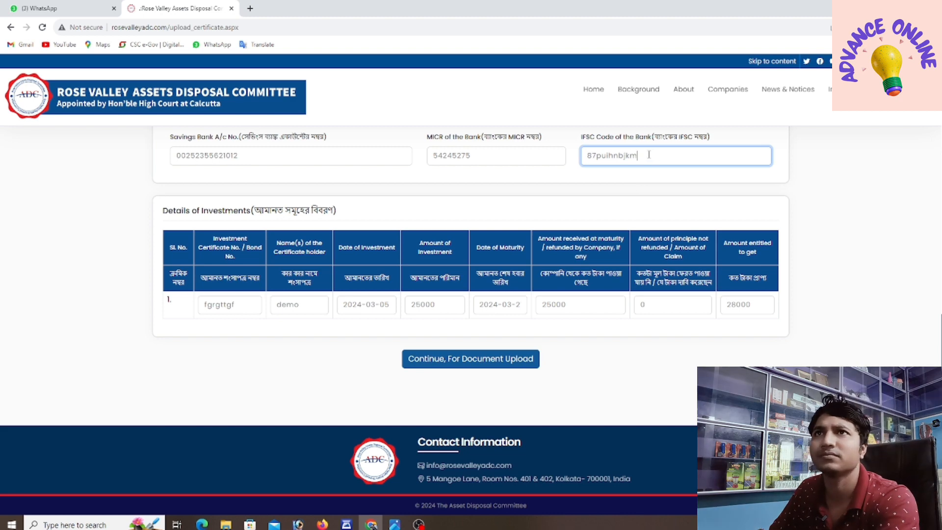
drag(654, 155, 534, 155)
key(BackSpace)
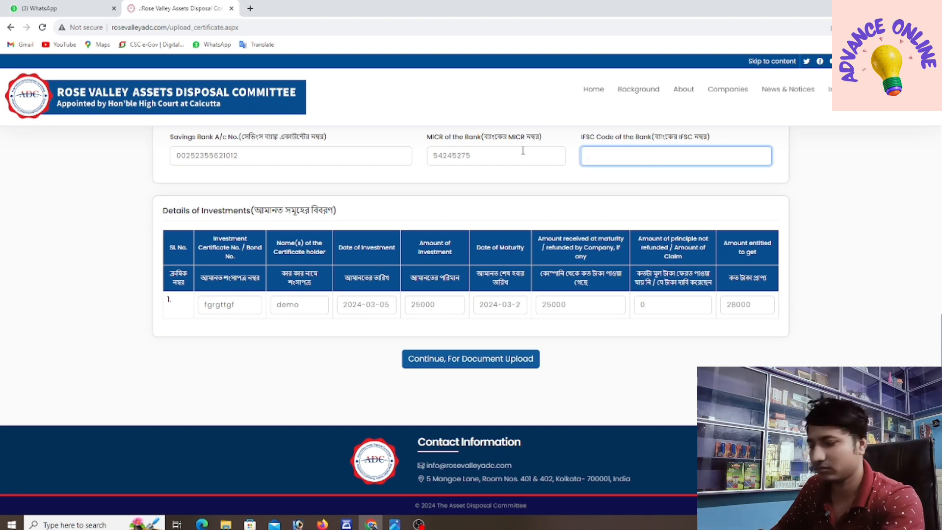
text(PUNB0040920)
click(514, 191)
Step: Continue to the Documents To Be Produced By Investors upload section
click(464, 367)
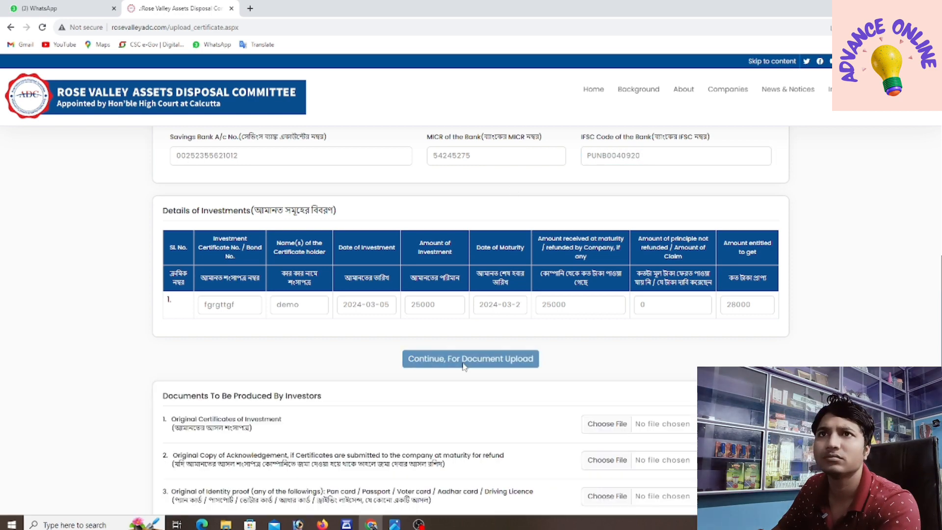
scroll(469, 356, down, 5)
scroll(438, 273, up, 1)
scroll(426, 336, up, 4)
scroll(443, 313, down, 4)
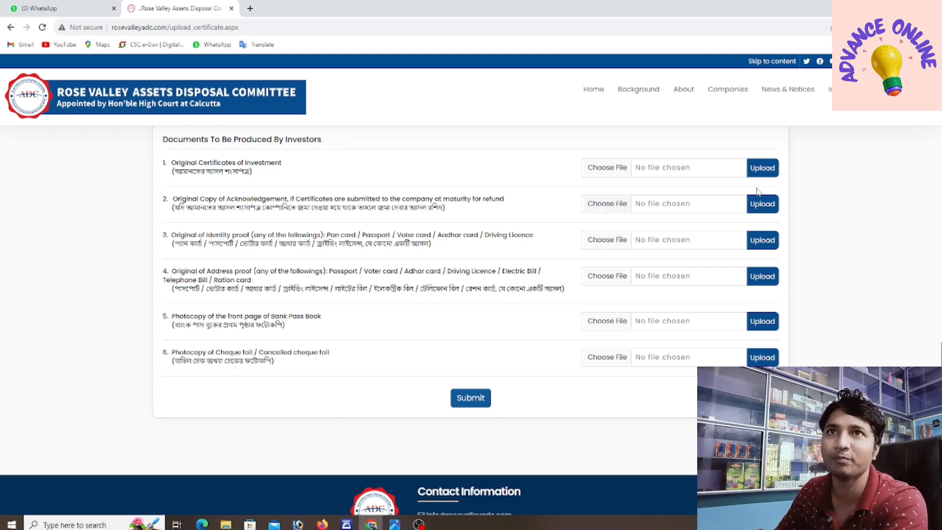
Step: Attach the first img2024 image to Original Certificates of Investment and upload it
click(618, 173)
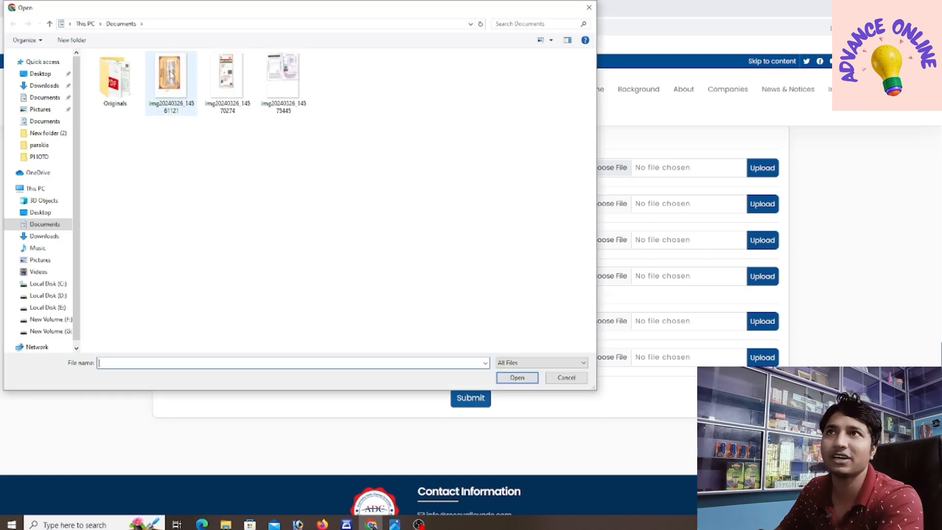
click(170, 74)
click(517, 378)
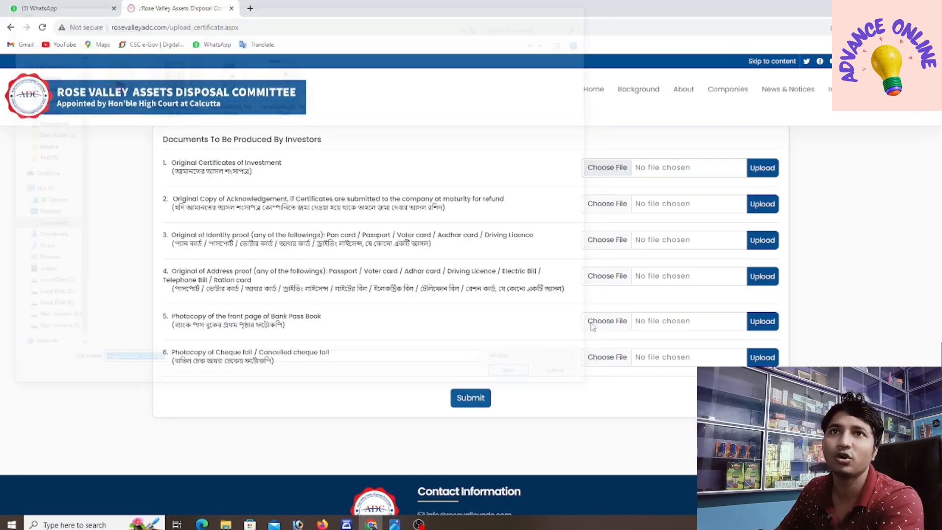
click(756, 169)
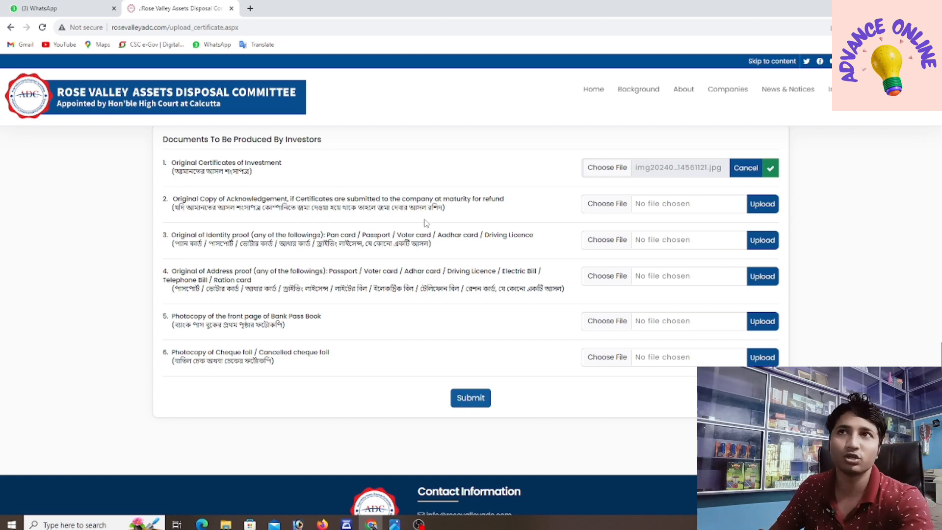
right_click(425, 223)
click(369, 206)
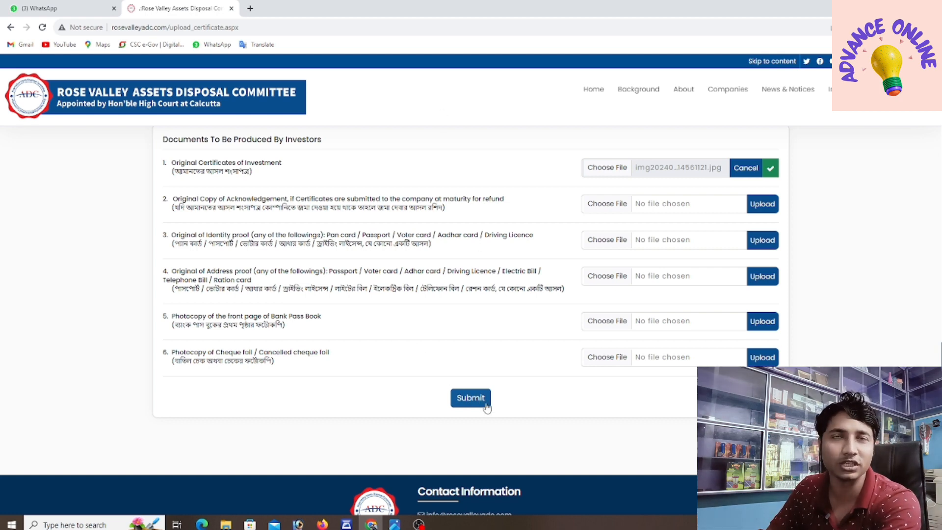
scroll(460, 347, up, 3)
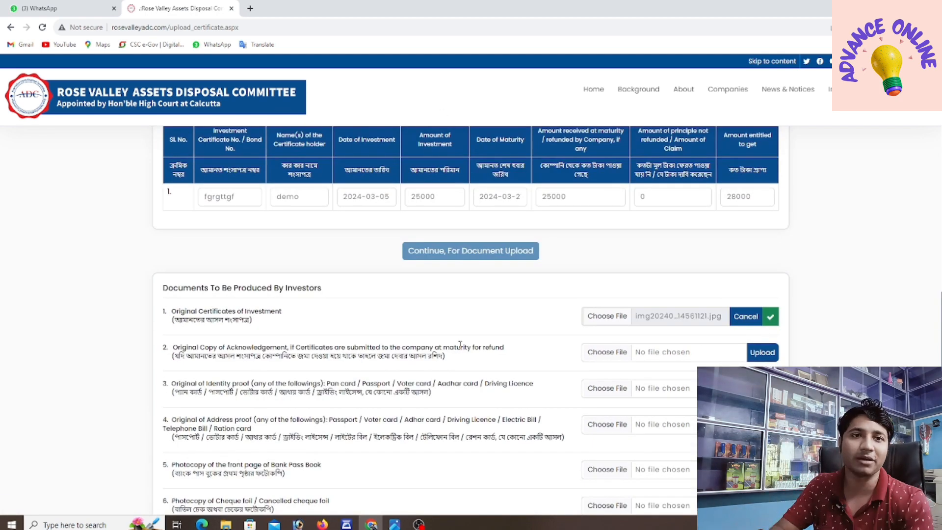